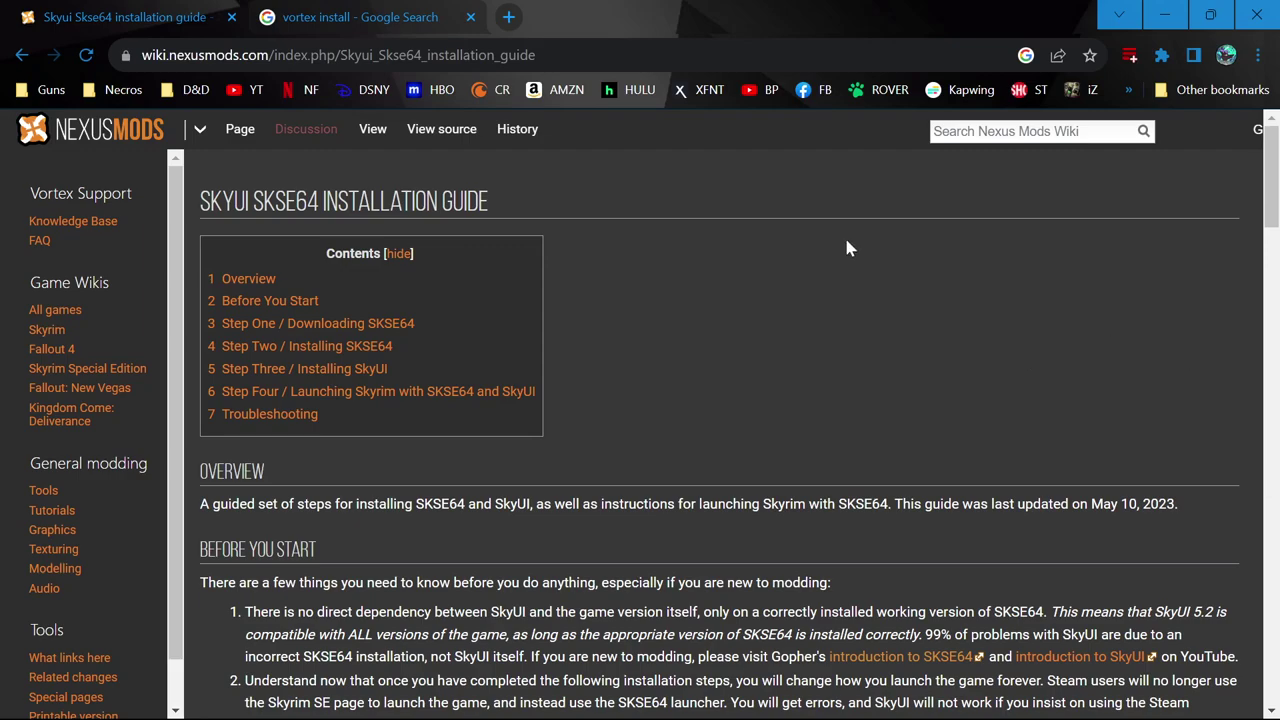
Open the Vortex Mod Manager page from the "vortex install" search results and switch to the Vortex application.
{"action": "left_click", "coordinate": [330, 12]}
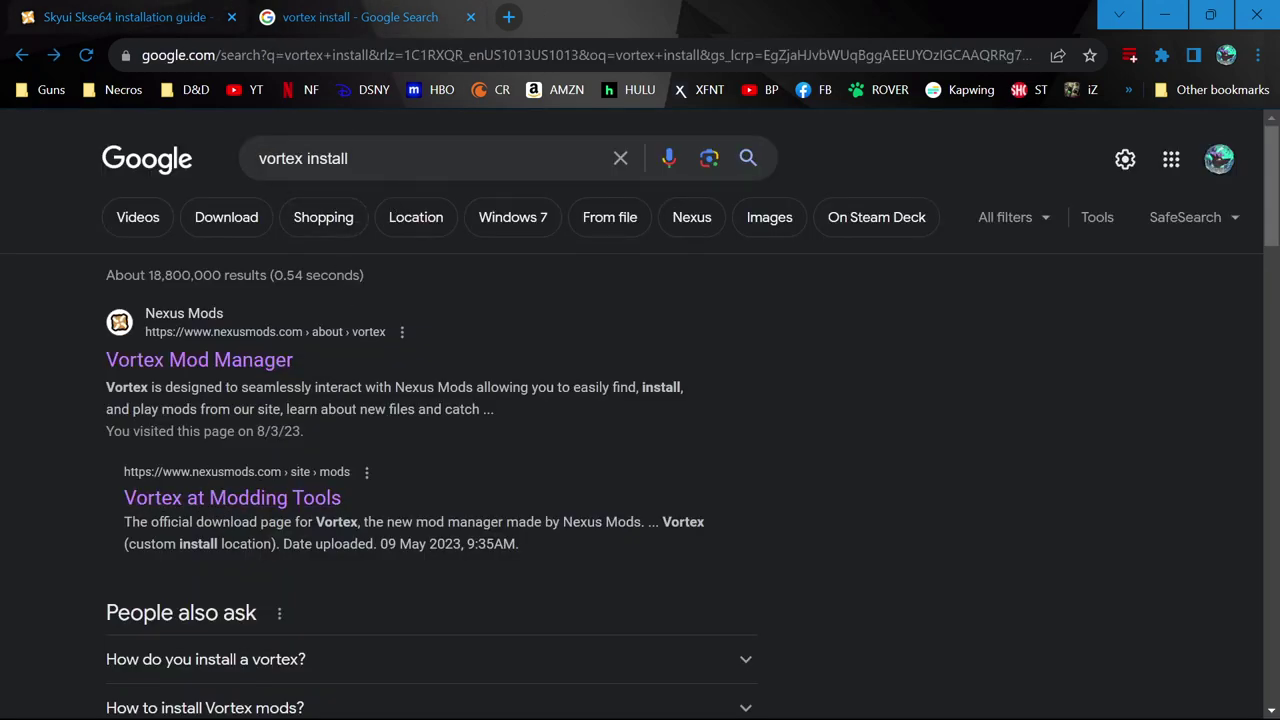
{"action": "left_click", "coordinate": [248, 362]}
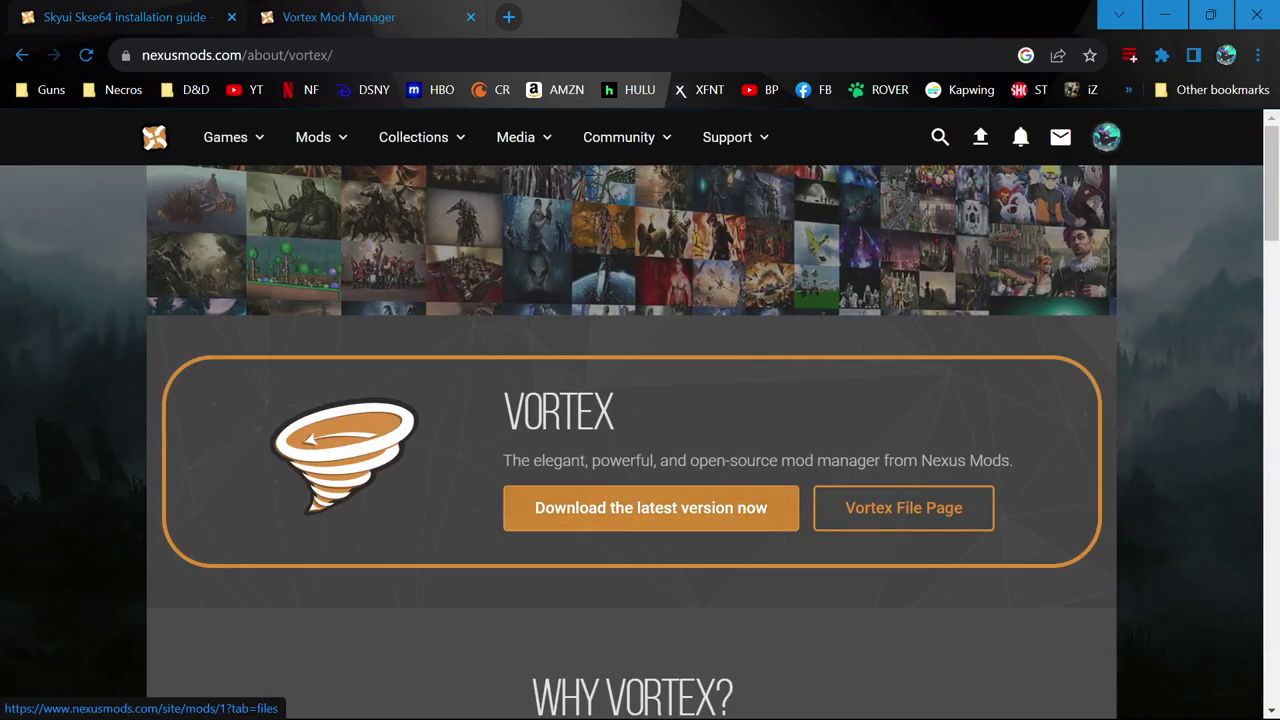
{"action": "left_click", "coordinate": [1036, 696]}
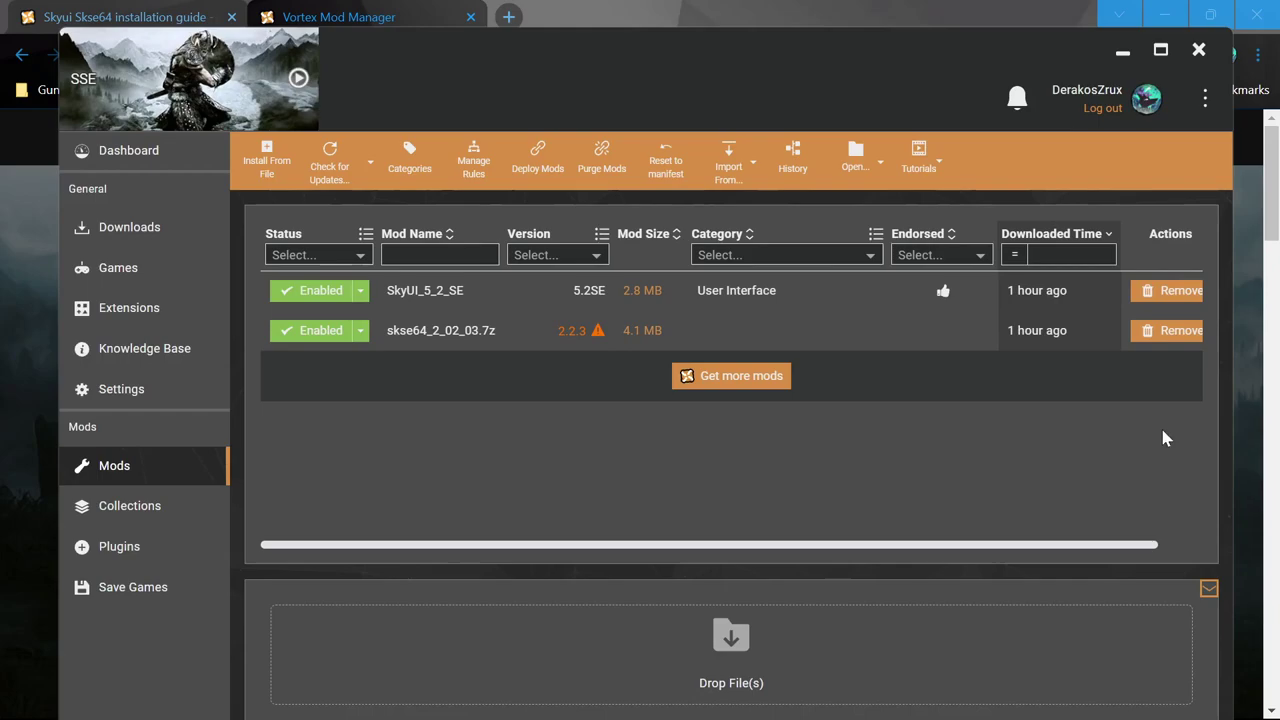
Switch to the Steam library and launch The Elder Scrolls V: Skyrim Special Edition through its launcher.
{"action": "left_click", "coordinate": [694, 9]}
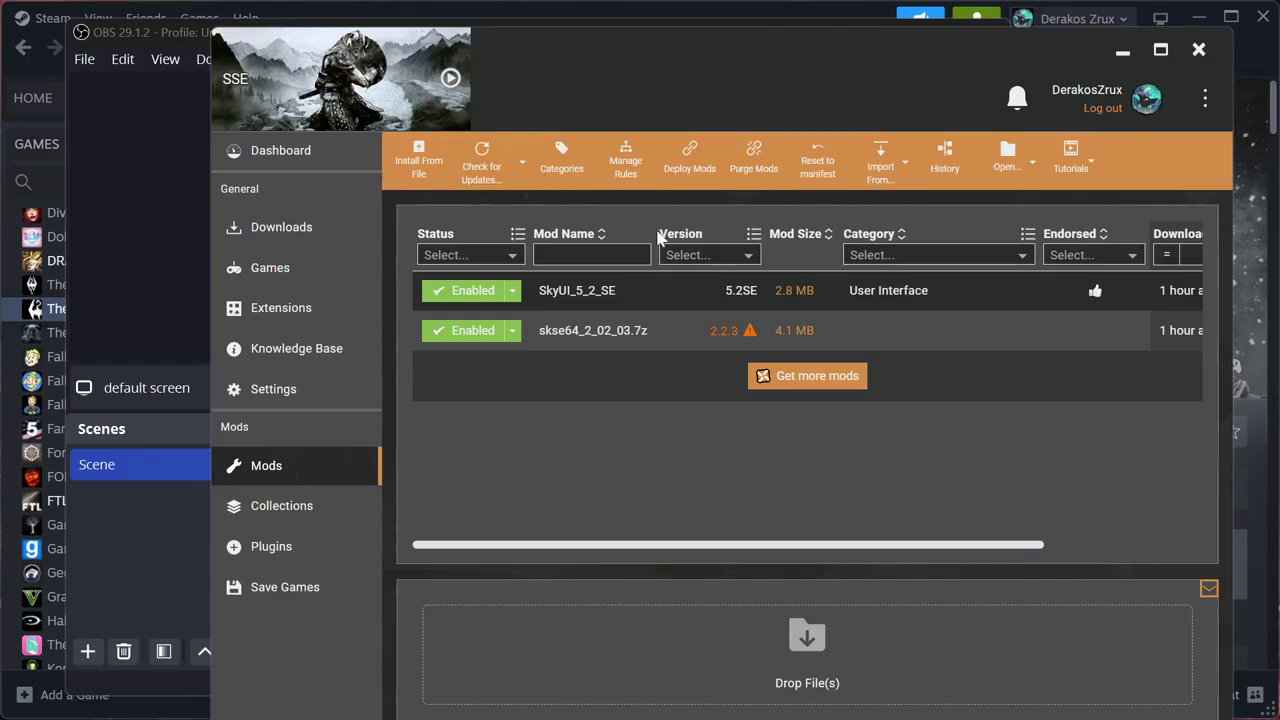
{"action": "left_click", "coordinate": [676, 6]}
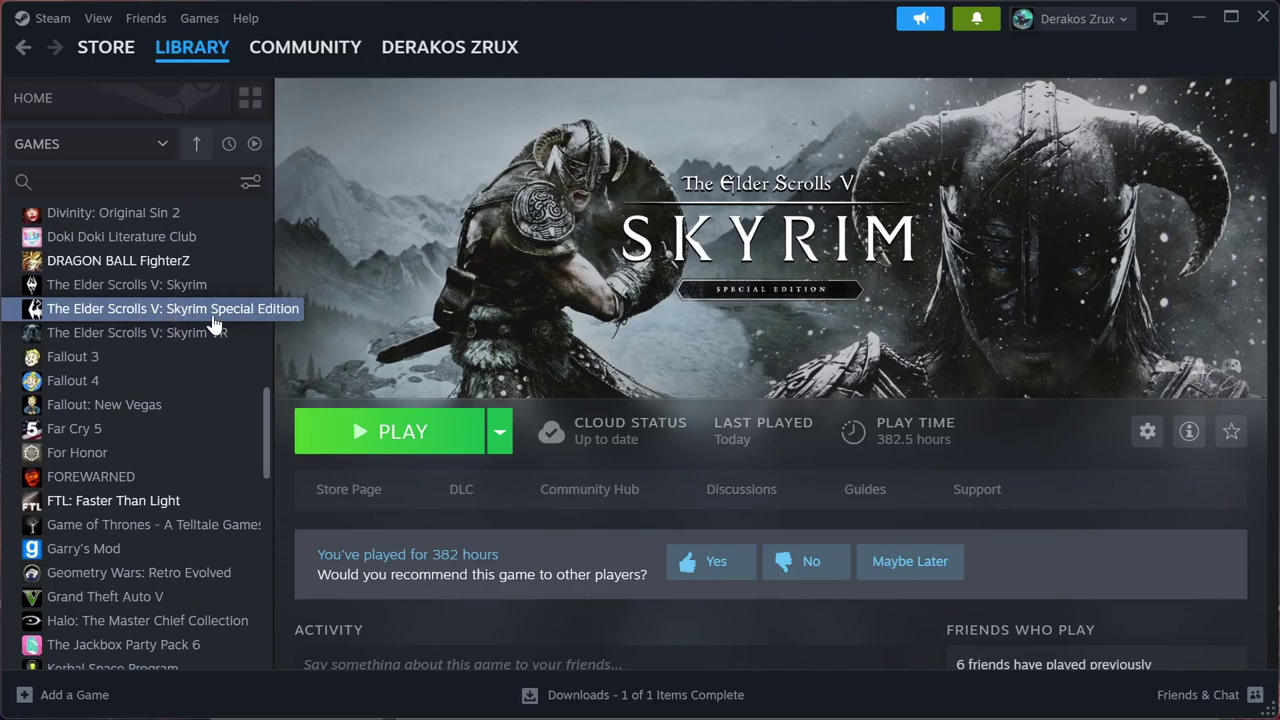
{"action": "left_click", "coordinate": [427, 440]}
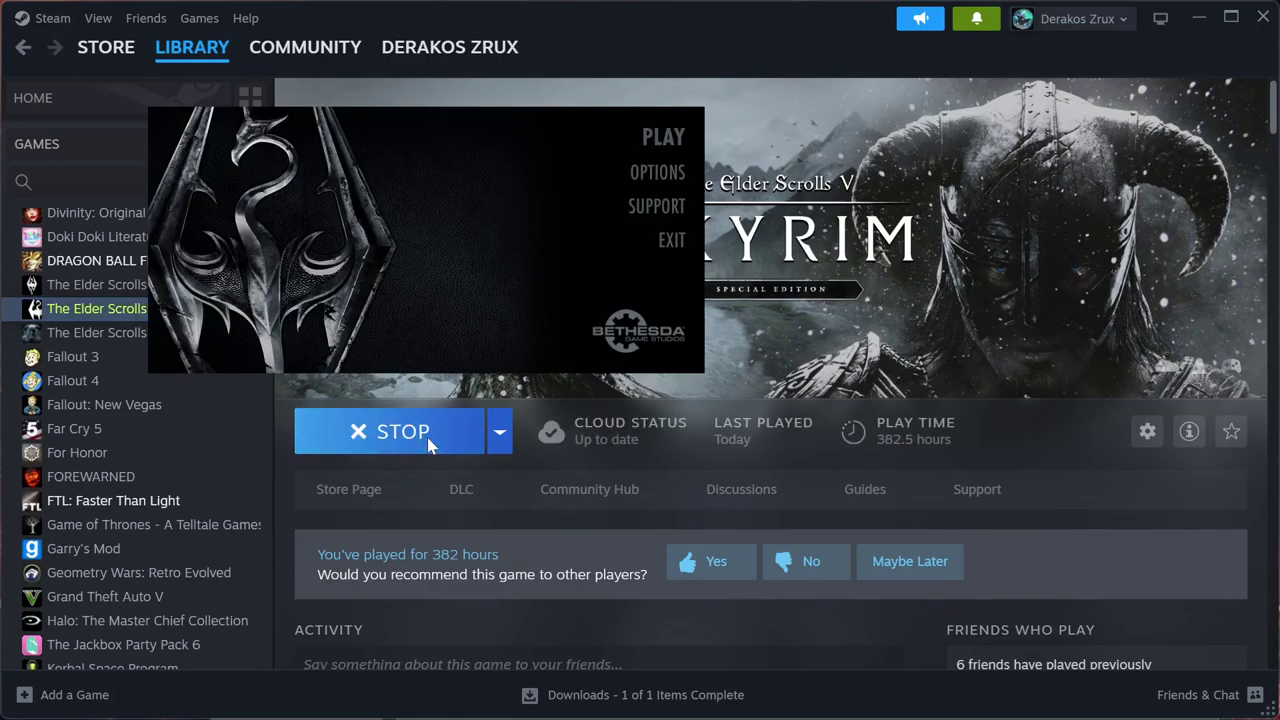
{"action": "left_click", "coordinate": [671, 146]}
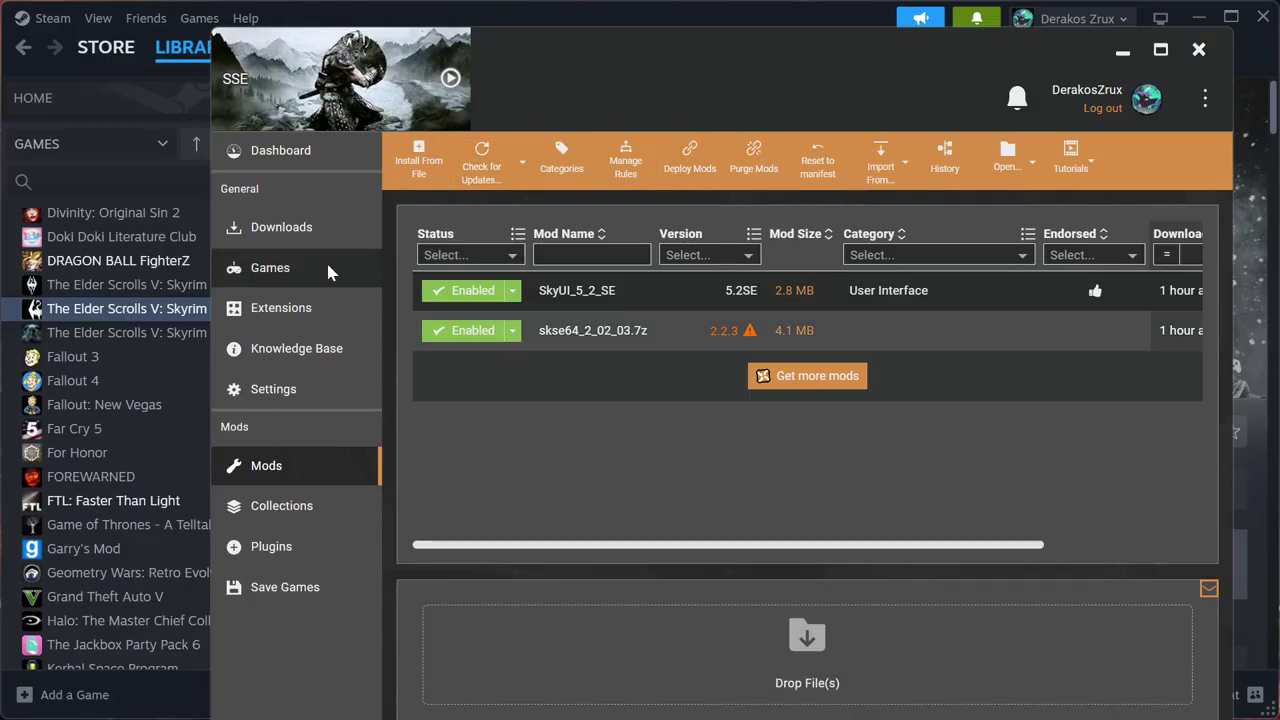
View the details of the managed Skyrim Special Edition game in Vortex's games list.
{"action": "left_click", "coordinate": [328, 272]}
{"action": "left_click", "coordinate": [480, 231]}
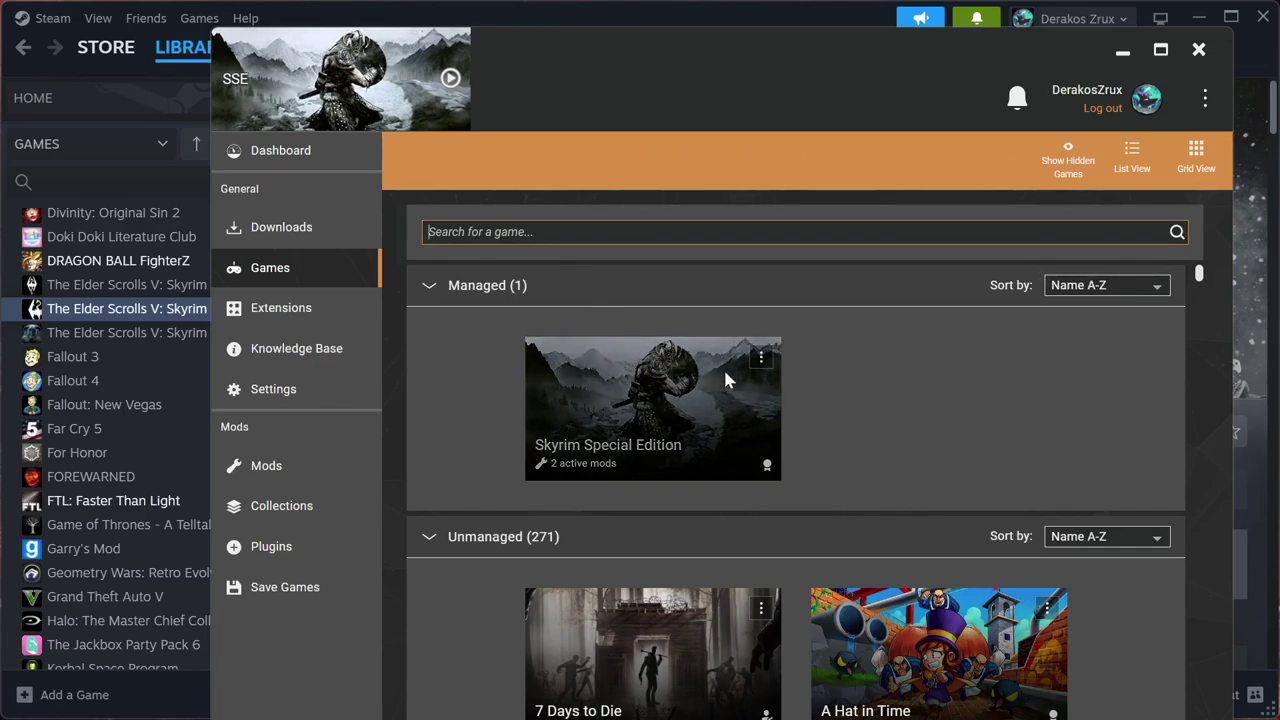
{"action": "left_click", "coordinate": [760, 356]}
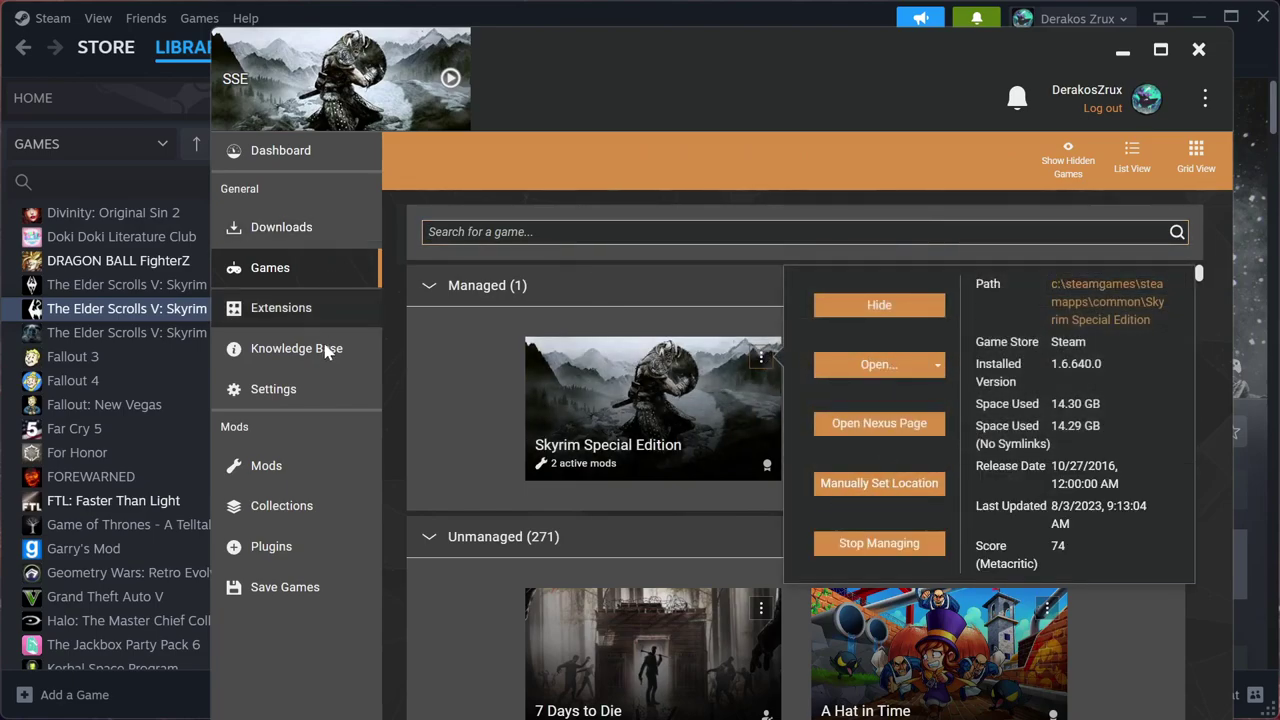
{"action": "left_click", "coordinate": [480, 382]}
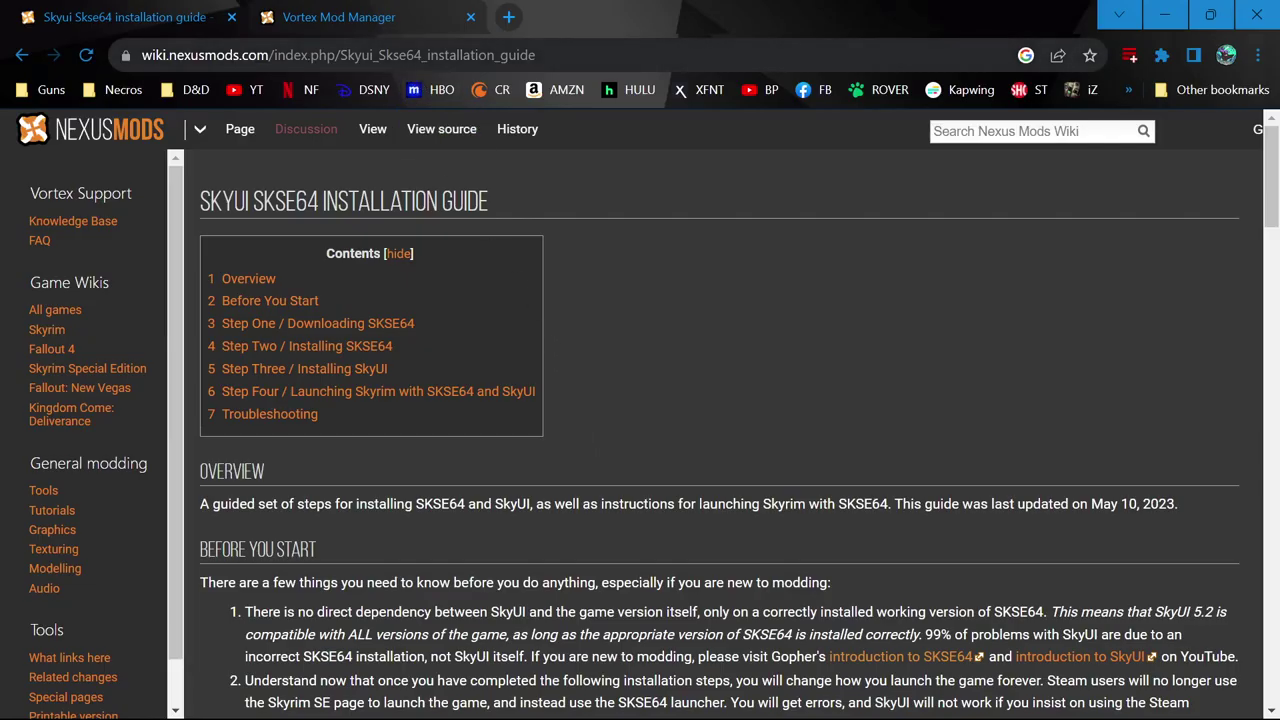
Copy the web address of the SkyUI SKSE64 installation guide in the browser.
{"action": "right_click", "coordinate": [398, 55]}
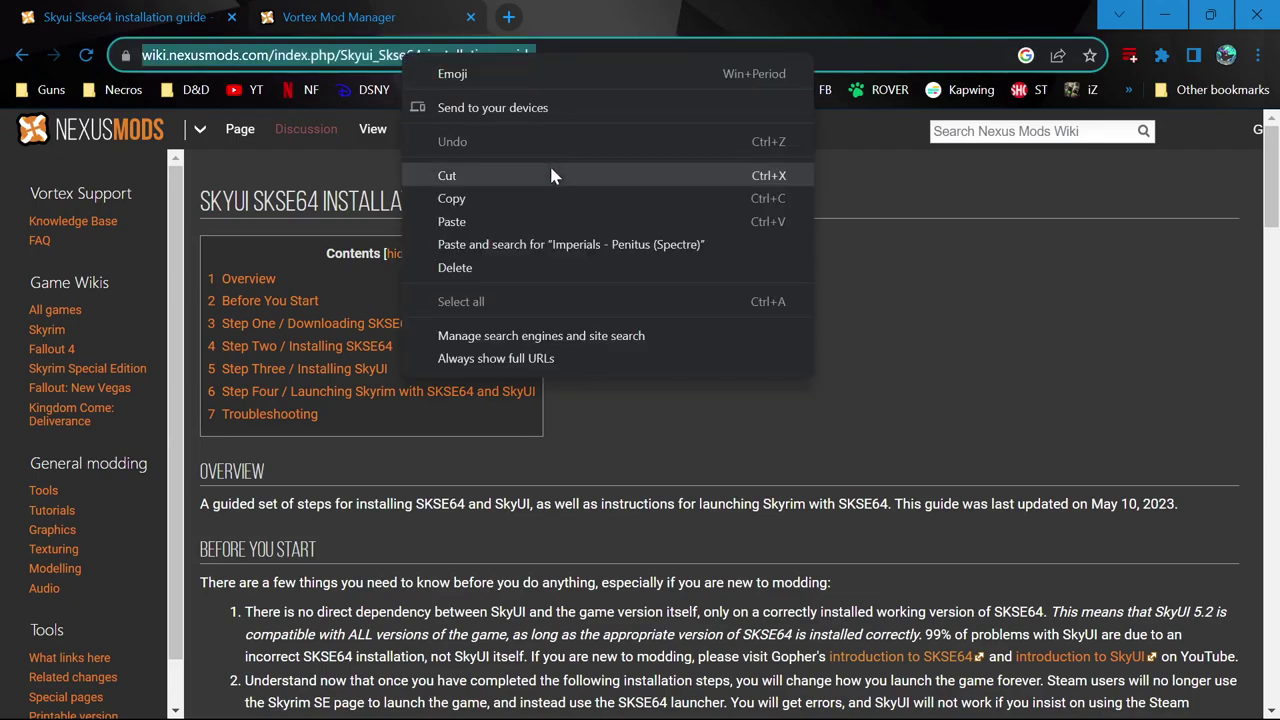
{"action": "left_click", "coordinate": [523, 193]}
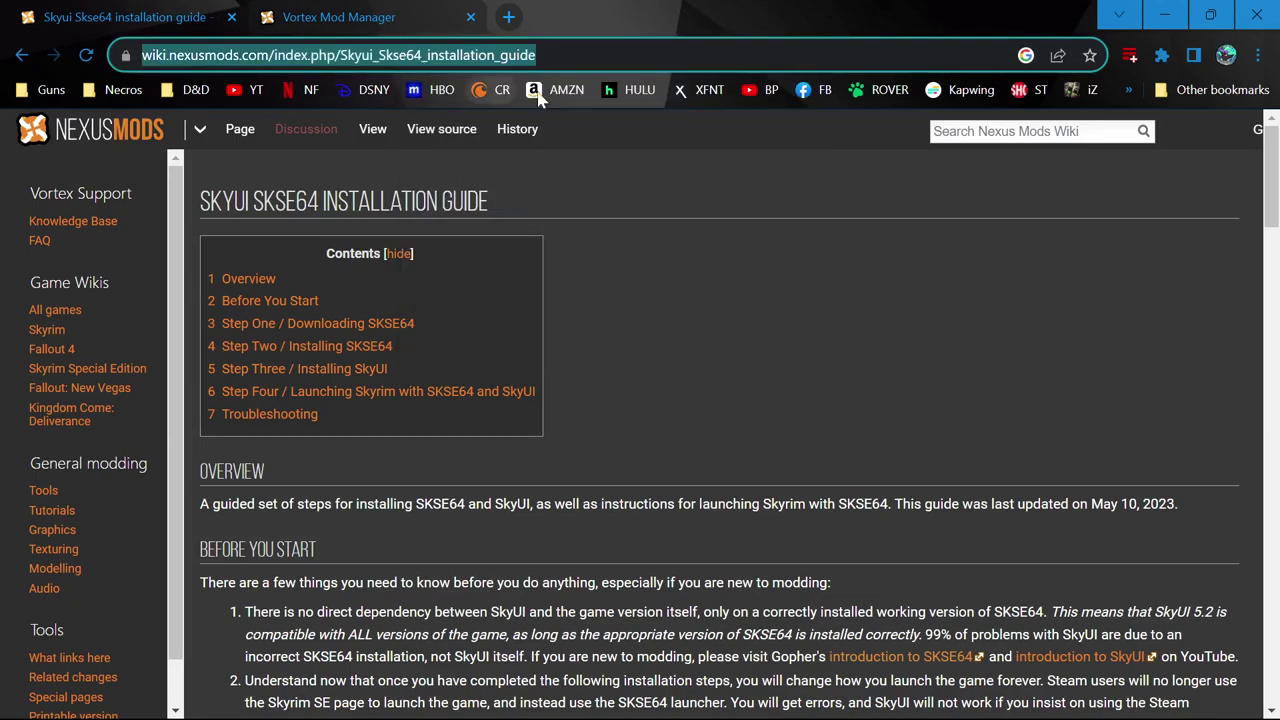
{"action": "left_click", "coordinate": [664, 265]}
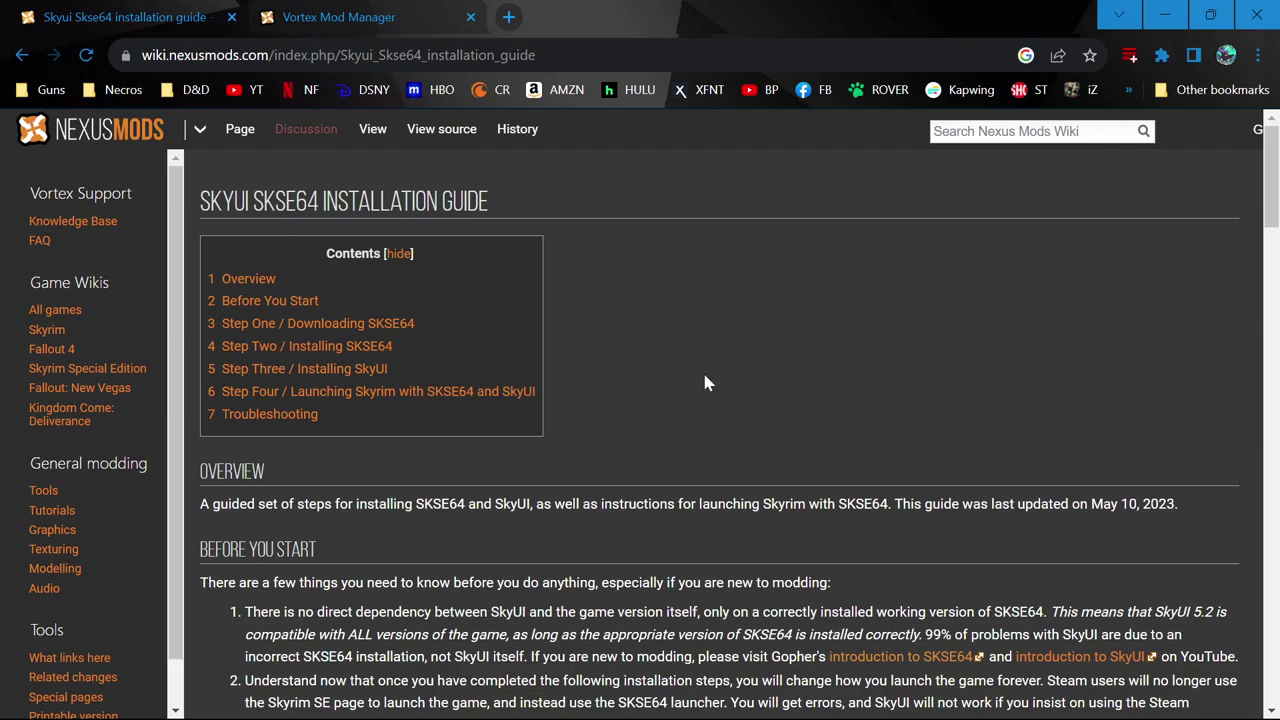
Read the guide's overview and Before You Start section, including the mod manager recommendations.
{"action": "mouse_move", "coordinate": [868, 715]}
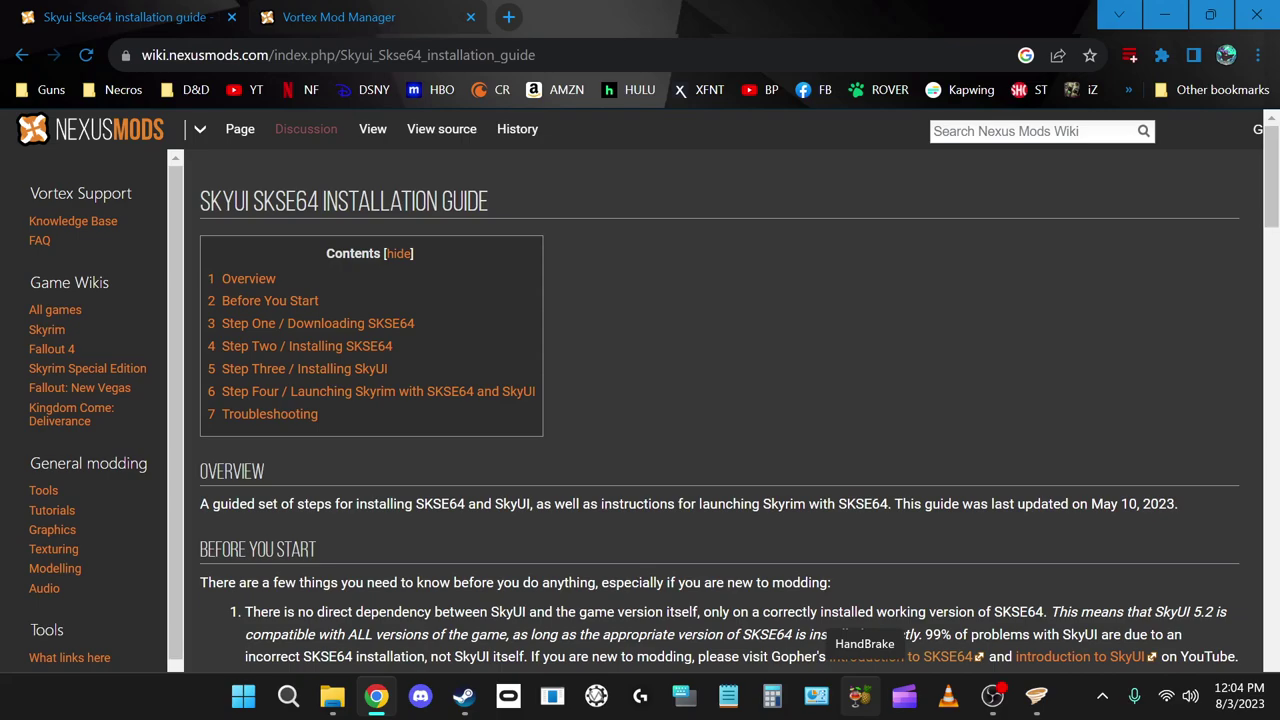
{"action": "scroll", "coordinate": [838, 600], "scroll_direction": "down", "scroll_amount": 2}
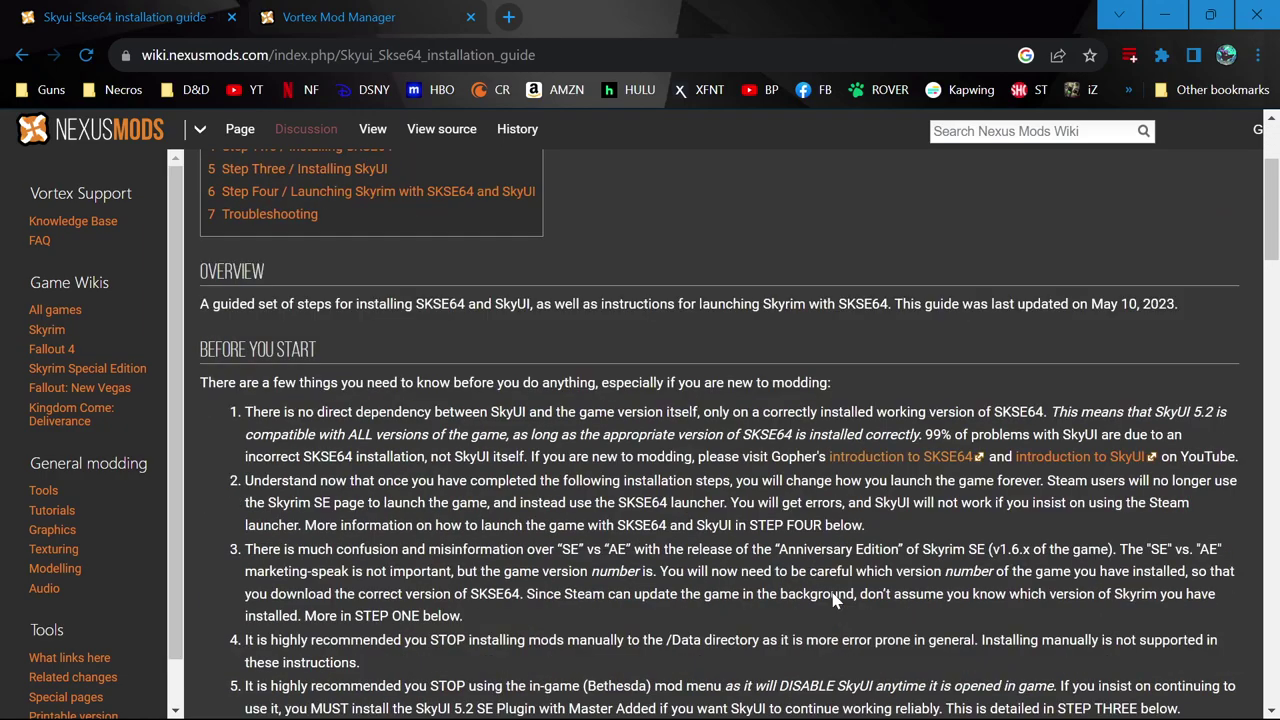
{"action": "scroll", "coordinate": [838, 598], "scroll_direction": "down", "scroll_amount": 5}
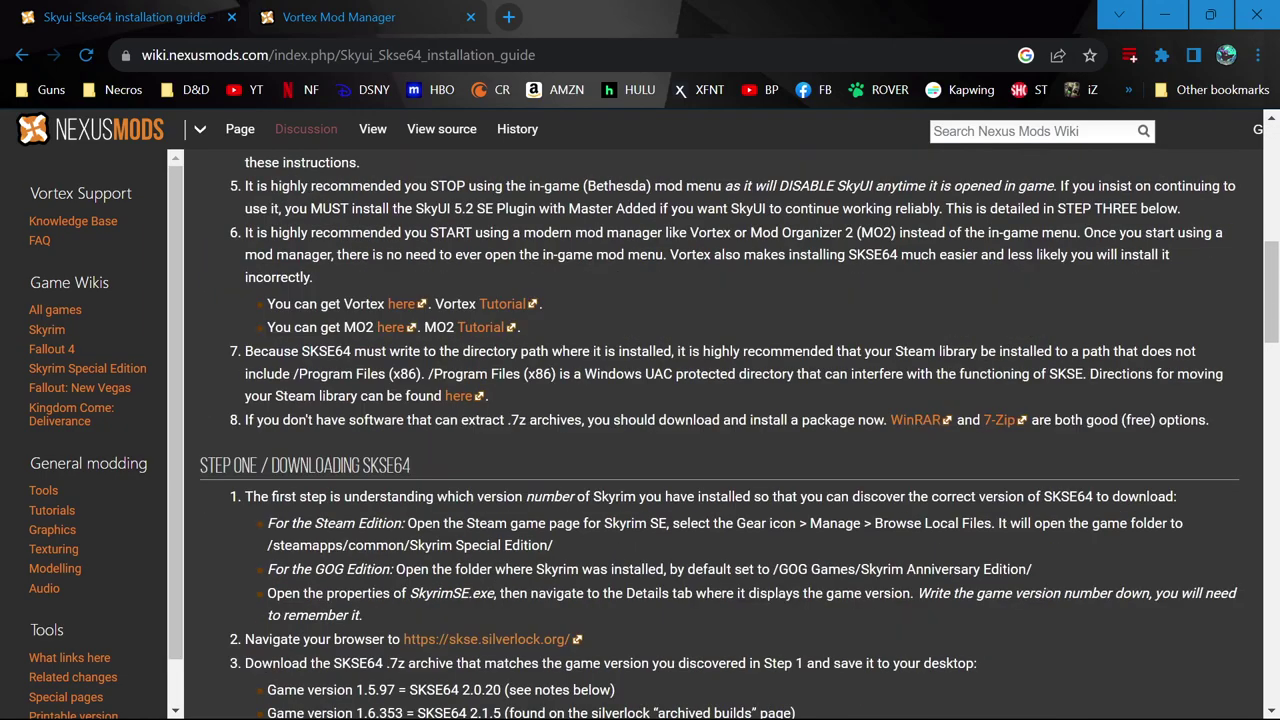
{"action": "scroll", "coordinate": [203, 505], "scroll_direction": "up", "scroll_amount": 7}
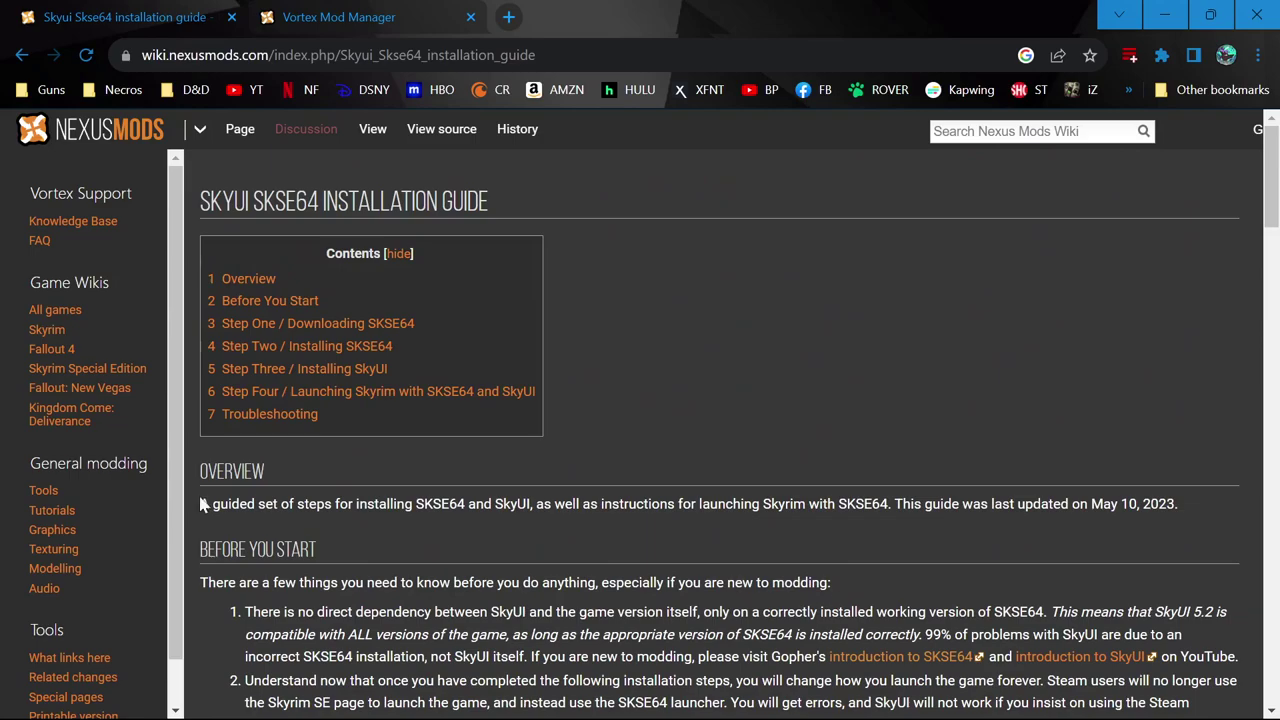
{"action": "scroll", "coordinate": [684, 348], "scroll_direction": "down", "scroll_amount": 2}
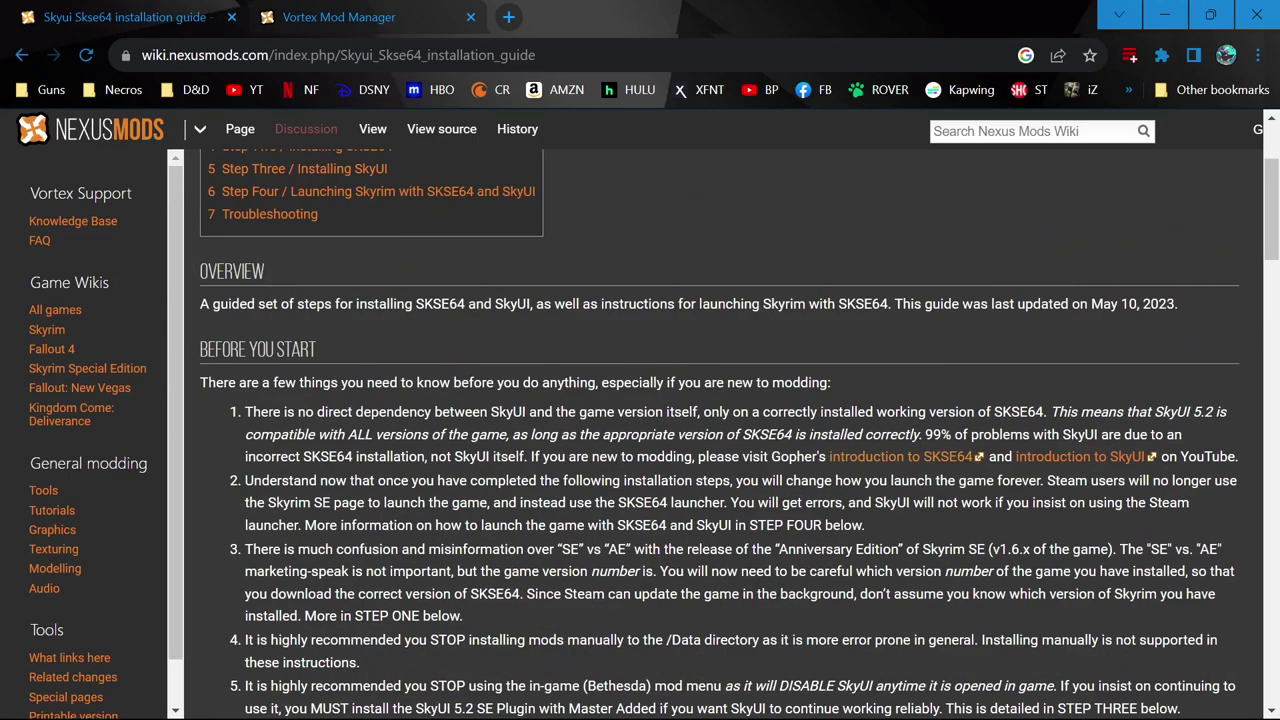
{"action": "scroll", "coordinate": [810, 437], "scroll_direction": "up", "scroll_amount": 2}
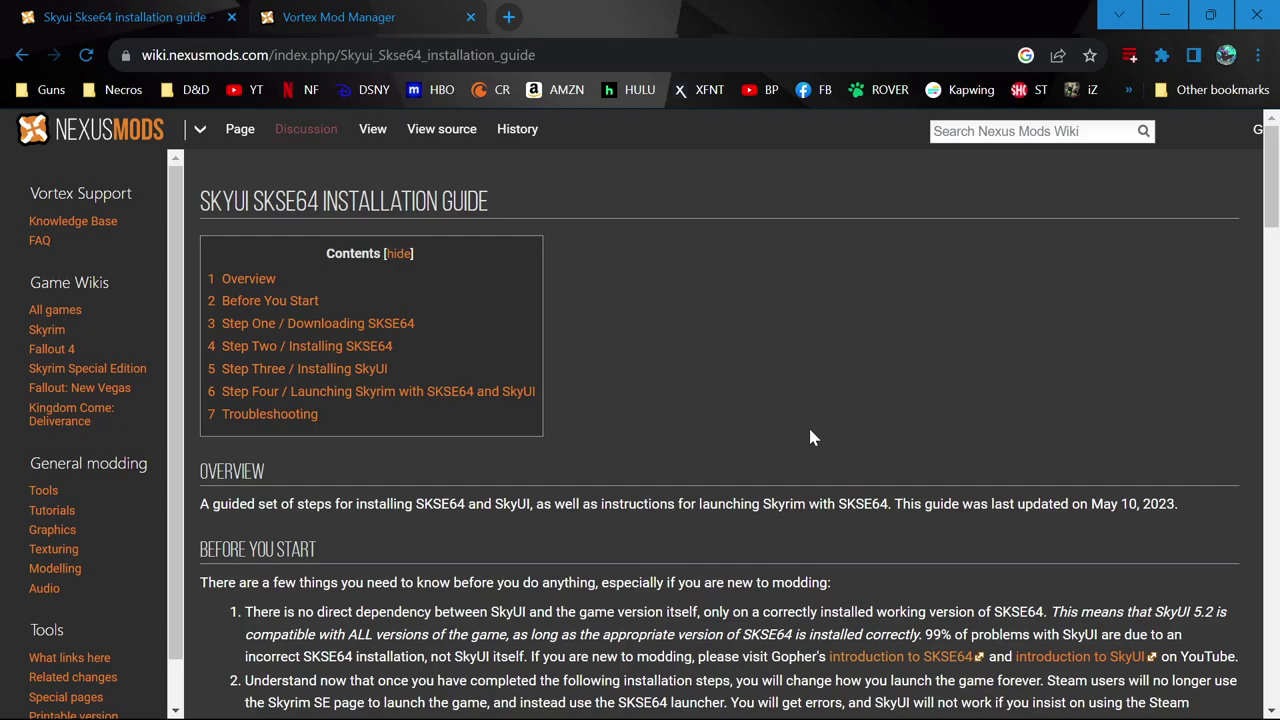
{"action": "scroll", "coordinate": [830, 395], "scroll_direction": "down", "scroll_amount": 5}
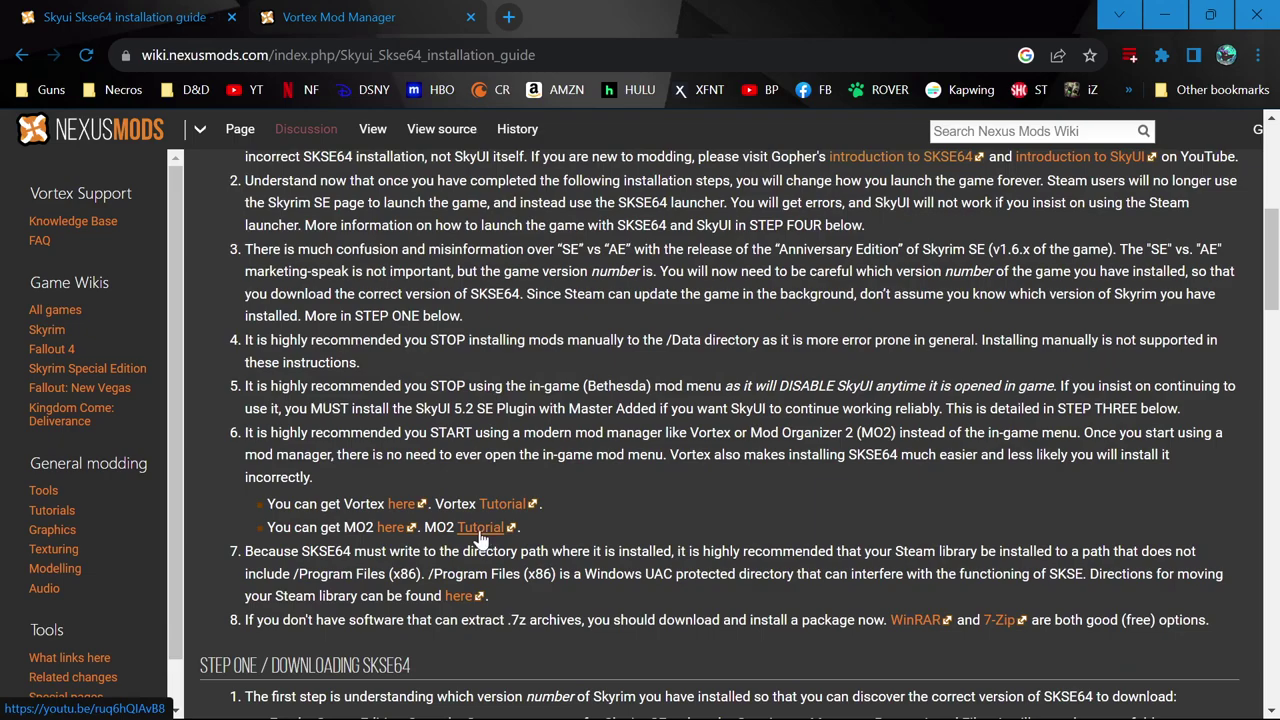
{"action": "scroll", "coordinate": [655, 372], "scroll_direction": "up", "scroll_amount": 1}
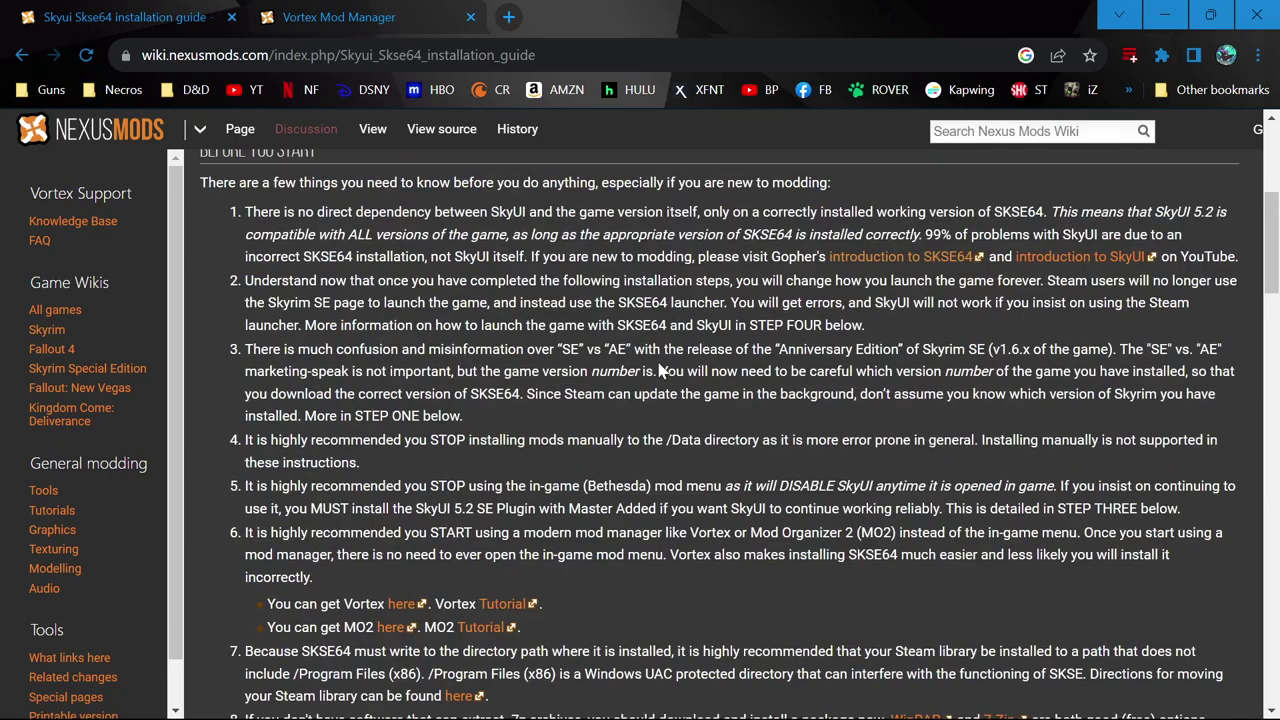
{"action": "scroll", "coordinate": [659, 370], "scroll_direction": "up", "scroll_amount": 1}
{"action": "scroll", "coordinate": [720, 420], "scroll_direction": "down", "scroll_amount": 2}
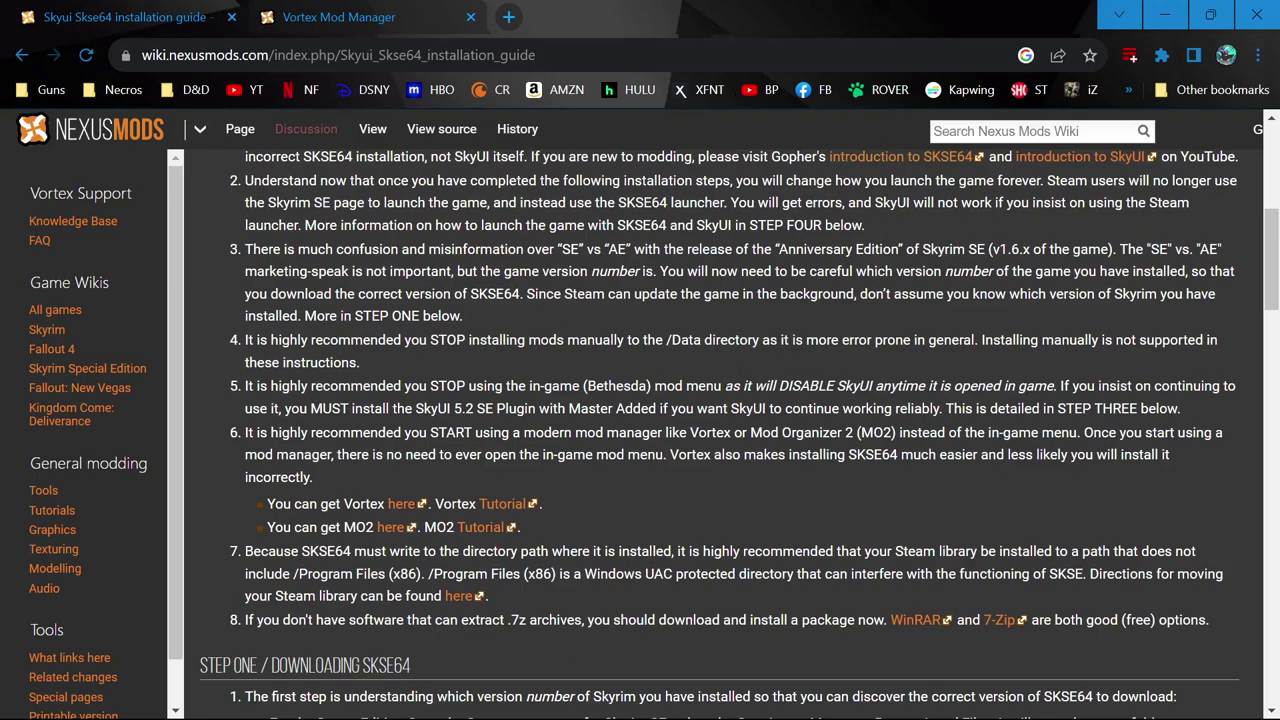
{"action": "scroll", "coordinate": [688, 285], "scroll_direction": "down", "scroll_amount": 1}
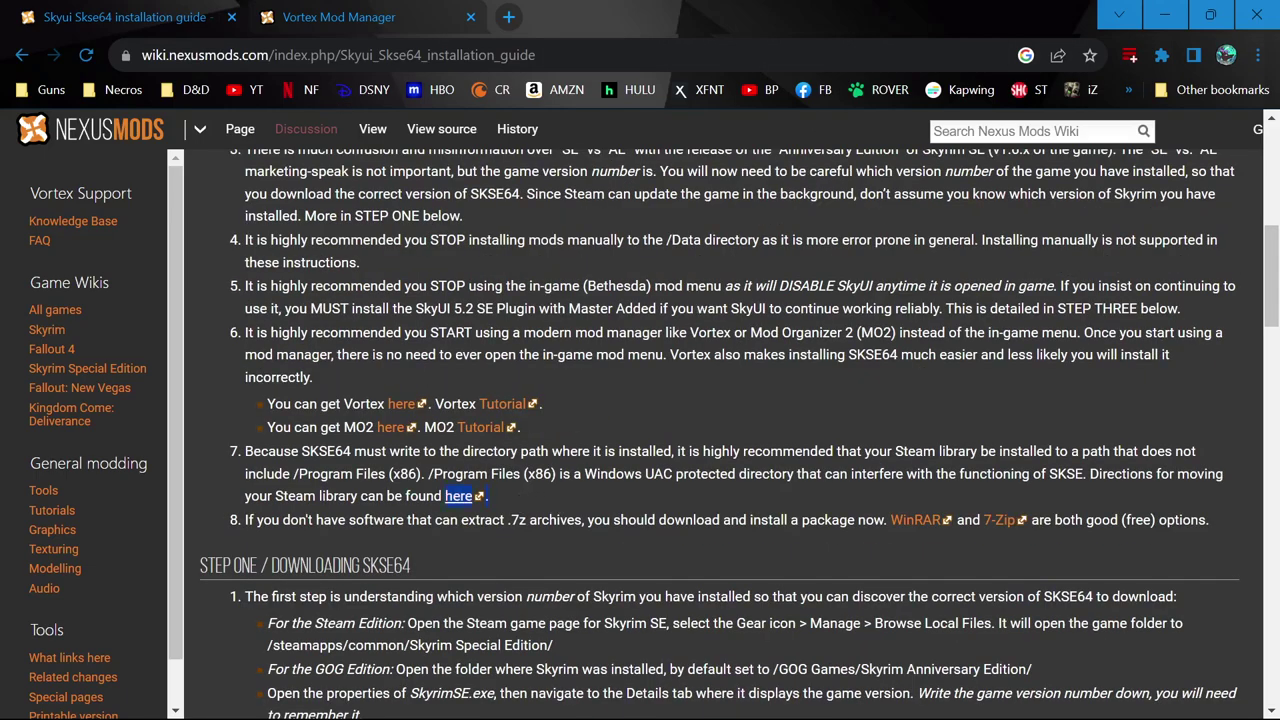
Highlight the guide's notes on moving the Steam library and on getting WinRAR or 7-Zip.
{"action": "left_click_drag", "start_coordinate": [490, 497], "coordinate": [245, 451]}
{"action": "left_click", "coordinate": [547, 491]}
{"action": "left_click_drag", "start_coordinate": [853, 520], "coordinate": [1036, 547]}
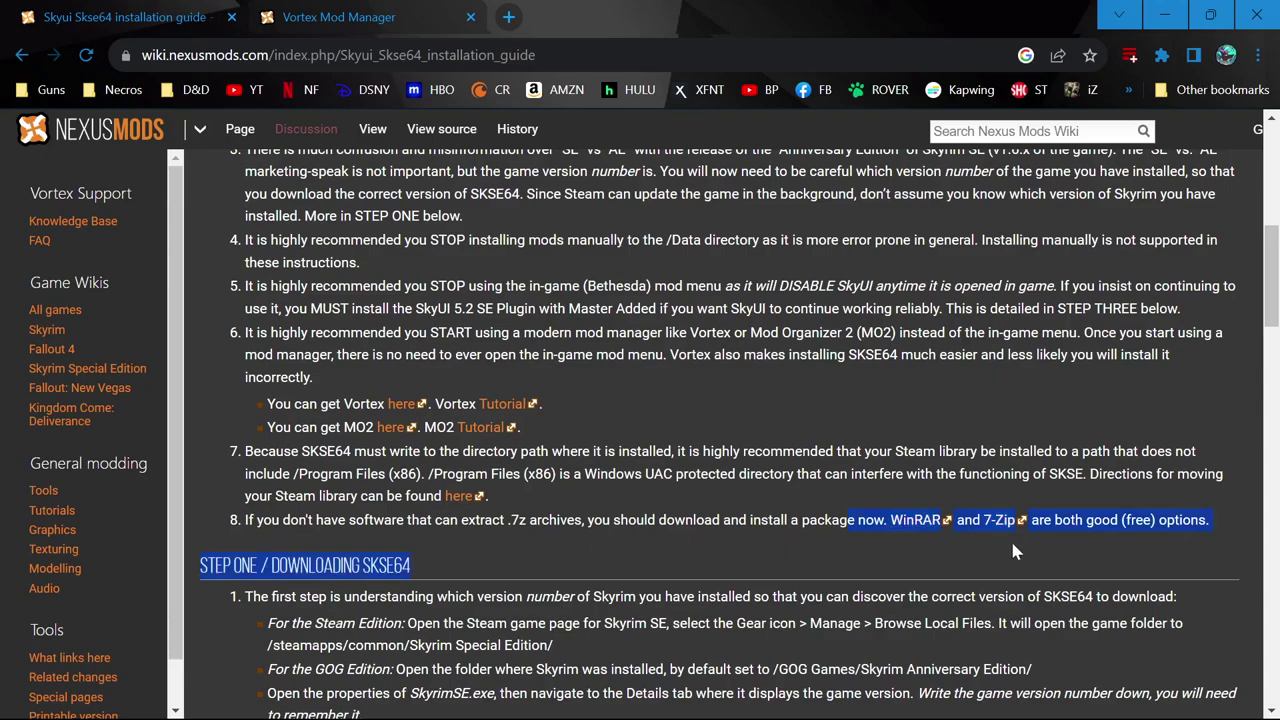
{"action": "left_click", "coordinate": [1000, 541]}
Open the skse.silverlock.org link from the guide's Step One in a new tab and view that page.
{"action": "scroll", "coordinate": [1000, 541], "scroll_direction": "down", "scroll_amount": 3}
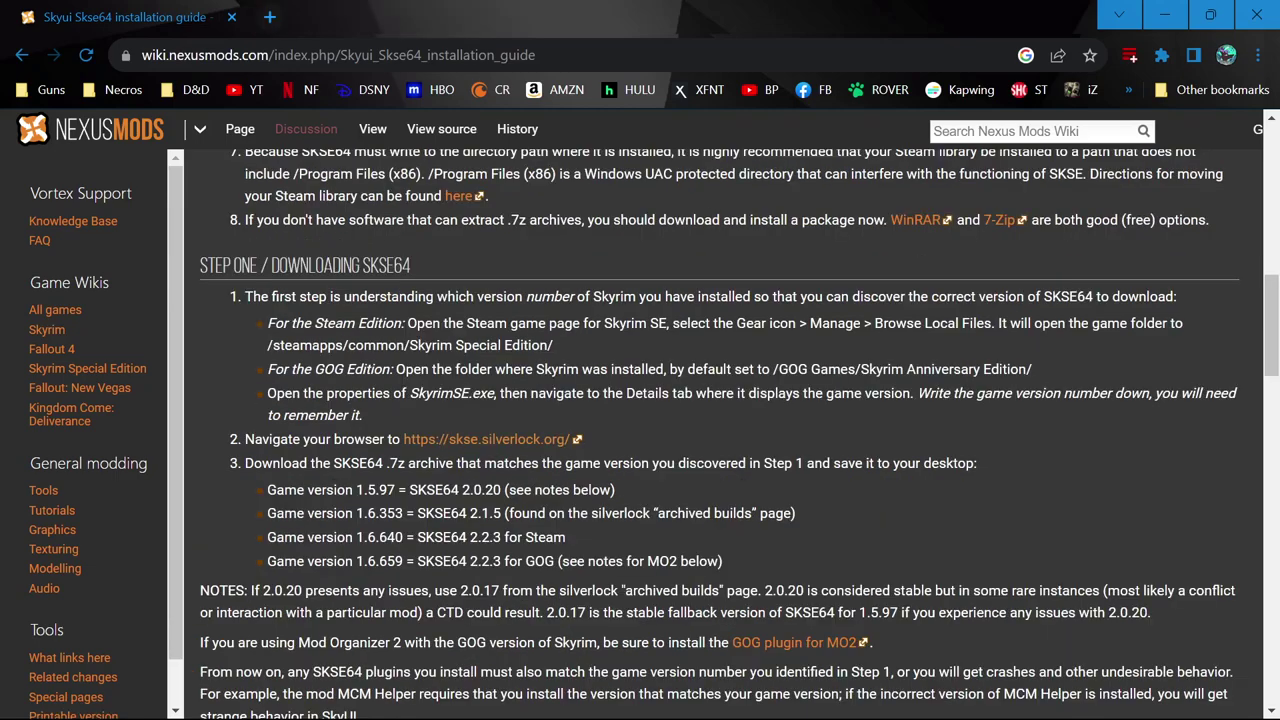
{"action": "right_click", "coordinate": [484, 441]}
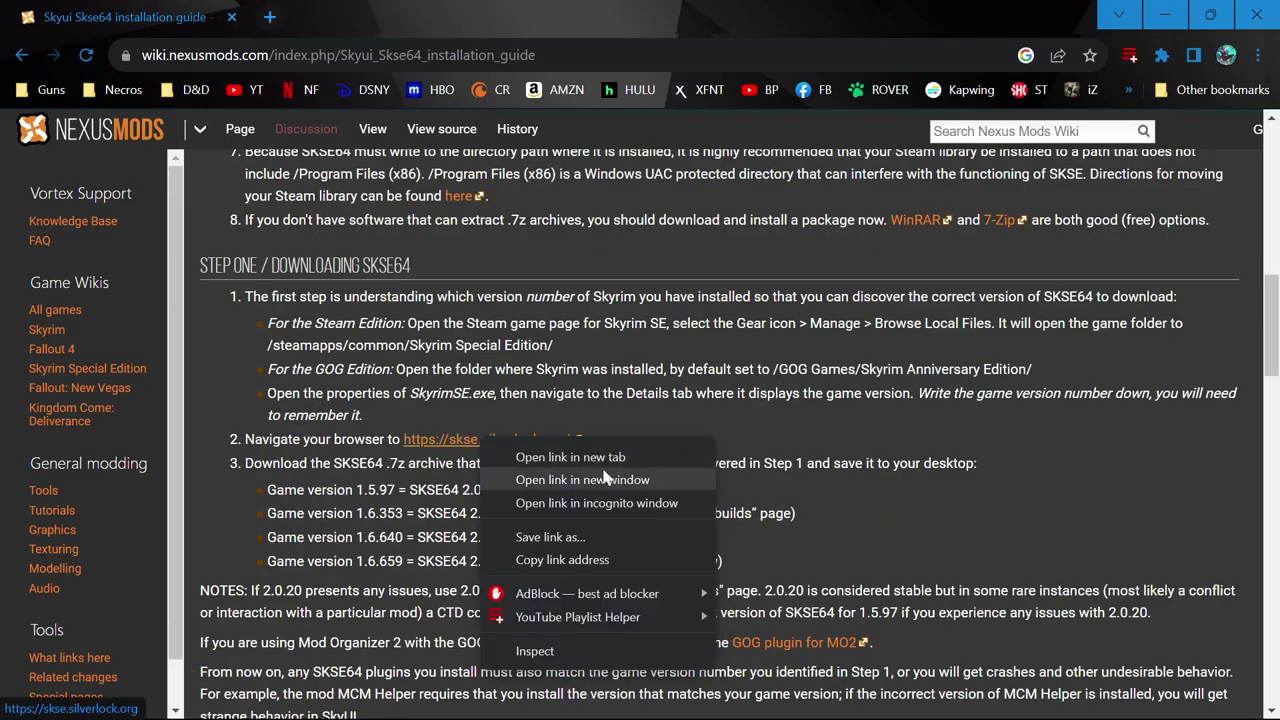
{"action": "left_click", "coordinate": [570, 457]}
{"action": "left_click", "coordinate": [382, 10]}
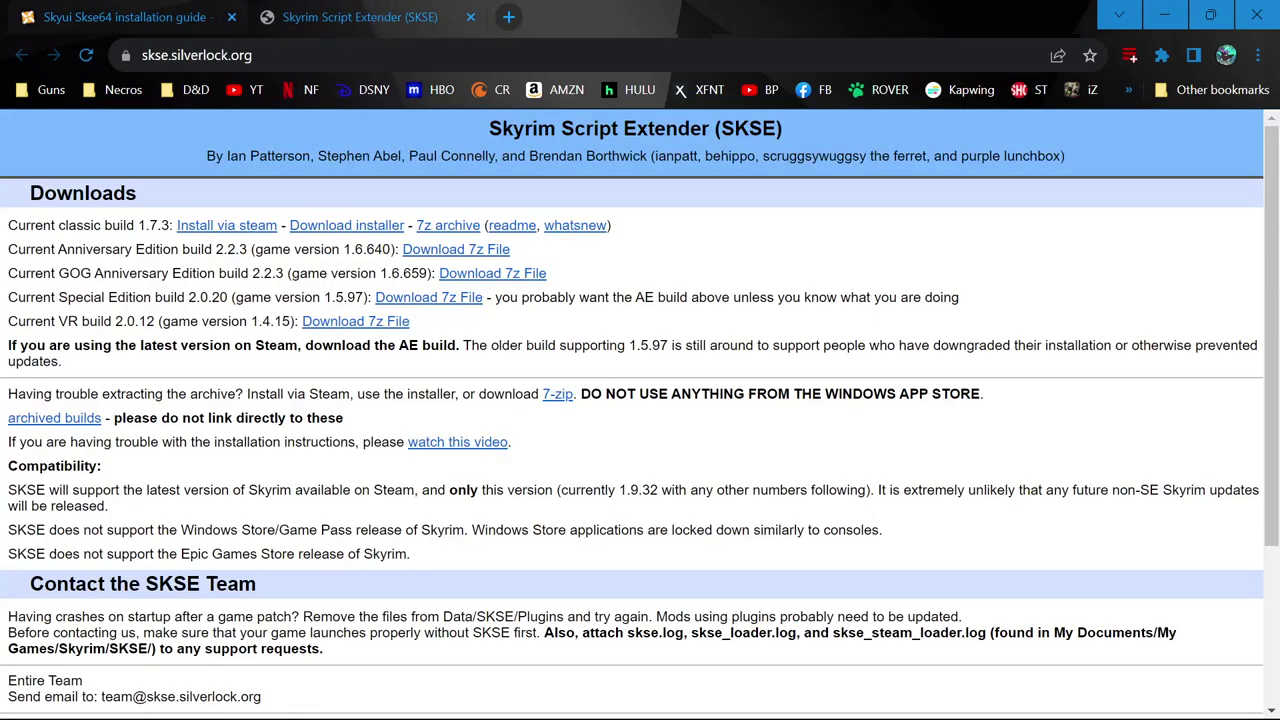
Compare the guide's SKSE64 entry for game version 1.6.640 with the Anniversary Edition build 2.2.3 download on the SKSE page.
{"action": "left_click", "coordinate": [131, 12]}
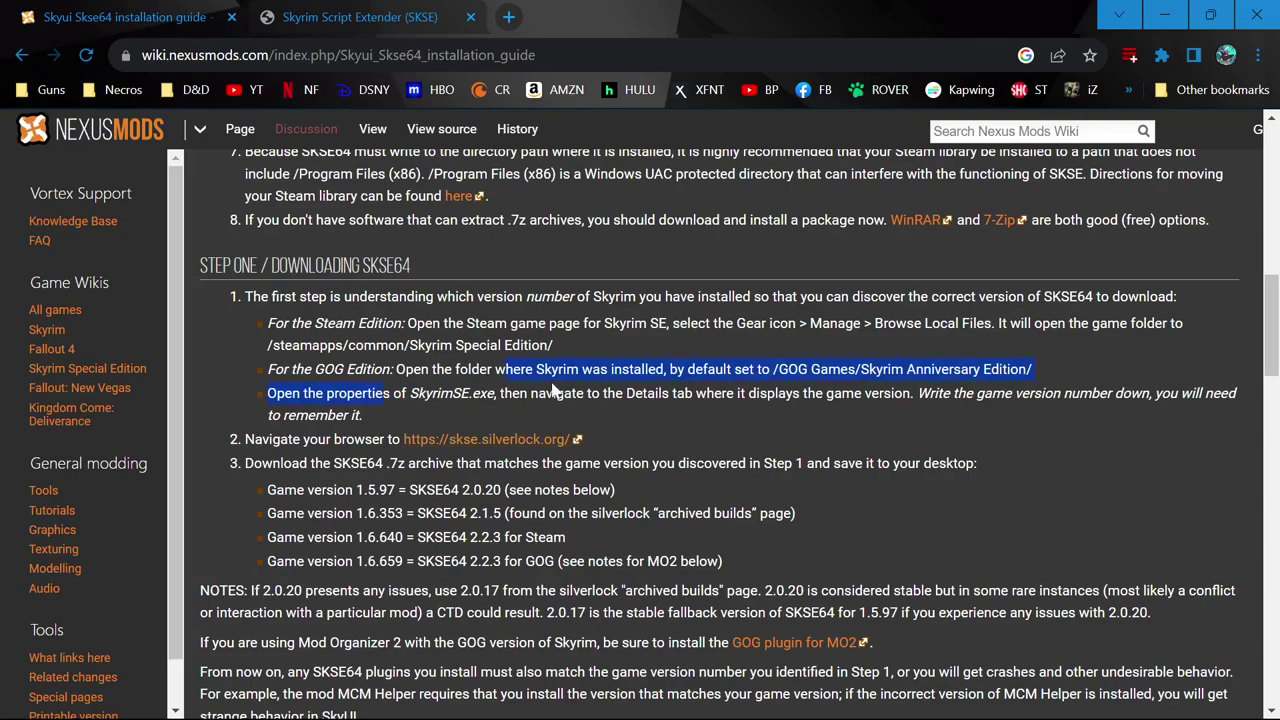
{"action": "left_click_drag", "start_coordinate": [553, 390], "coordinate": [706, 393]}
{"action": "left_click_drag", "start_coordinate": [337, 537], "coordinate": [403, 537]}
{"action": "left_click", "coordinate": [358, 17]}
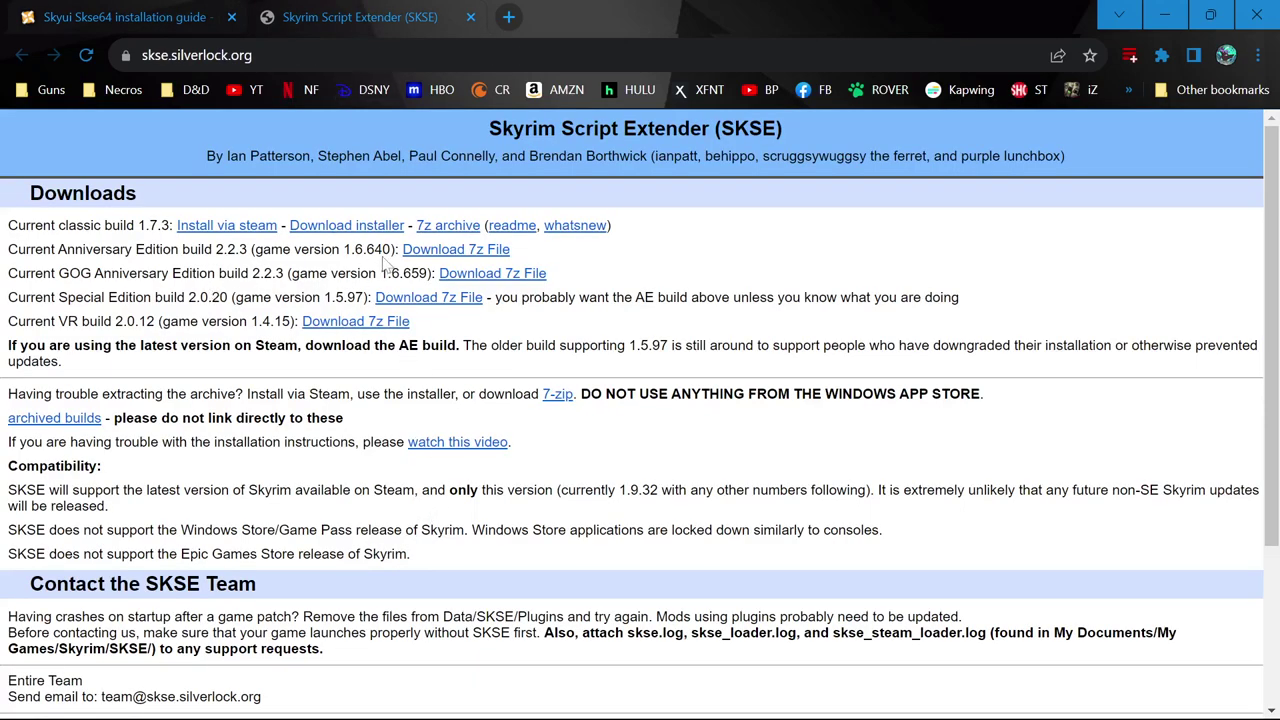
{"action": "left_click_drag", "start_coordinate": [270, 249], "coordinate": [432, 249]}
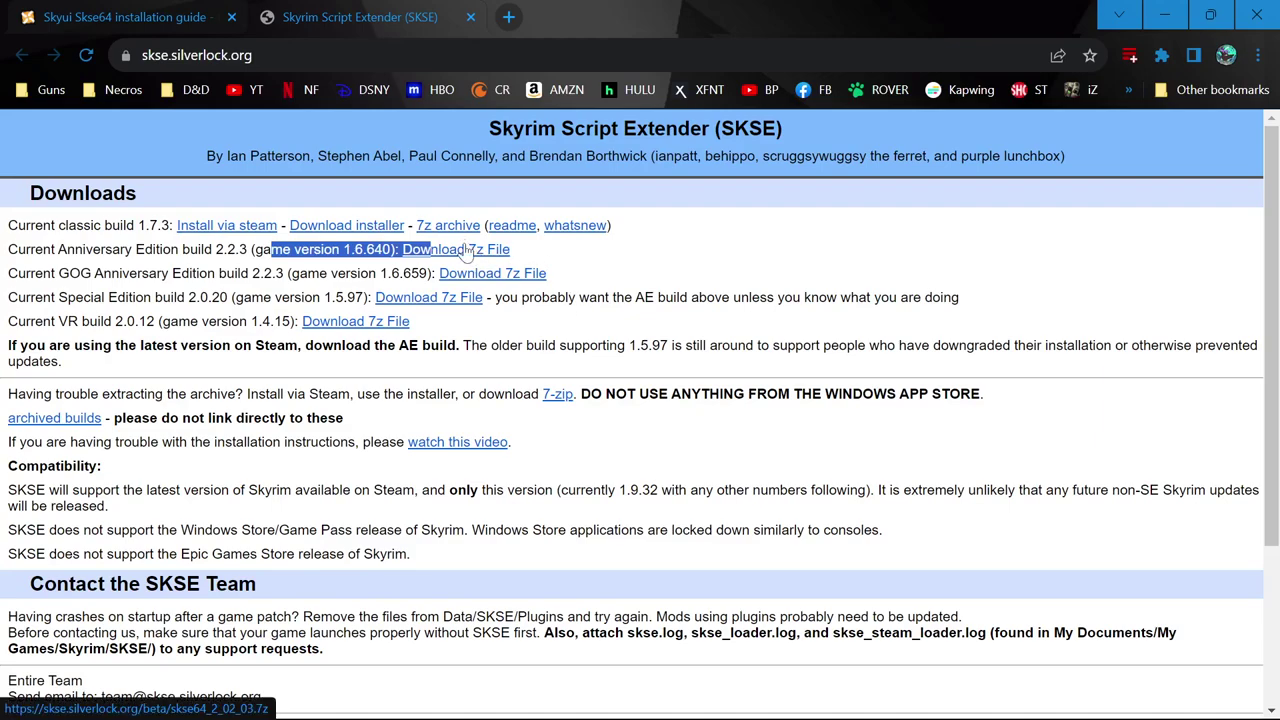
Locate the skse64_2_02_03 archive in File Explorer's Downloads folder with Vortex brought up alongside, and close the folder window.
{"action": "mouse_move", "coordinate": [332, 697]}
{"action": "left_click", "coordinate": [376, 585]}
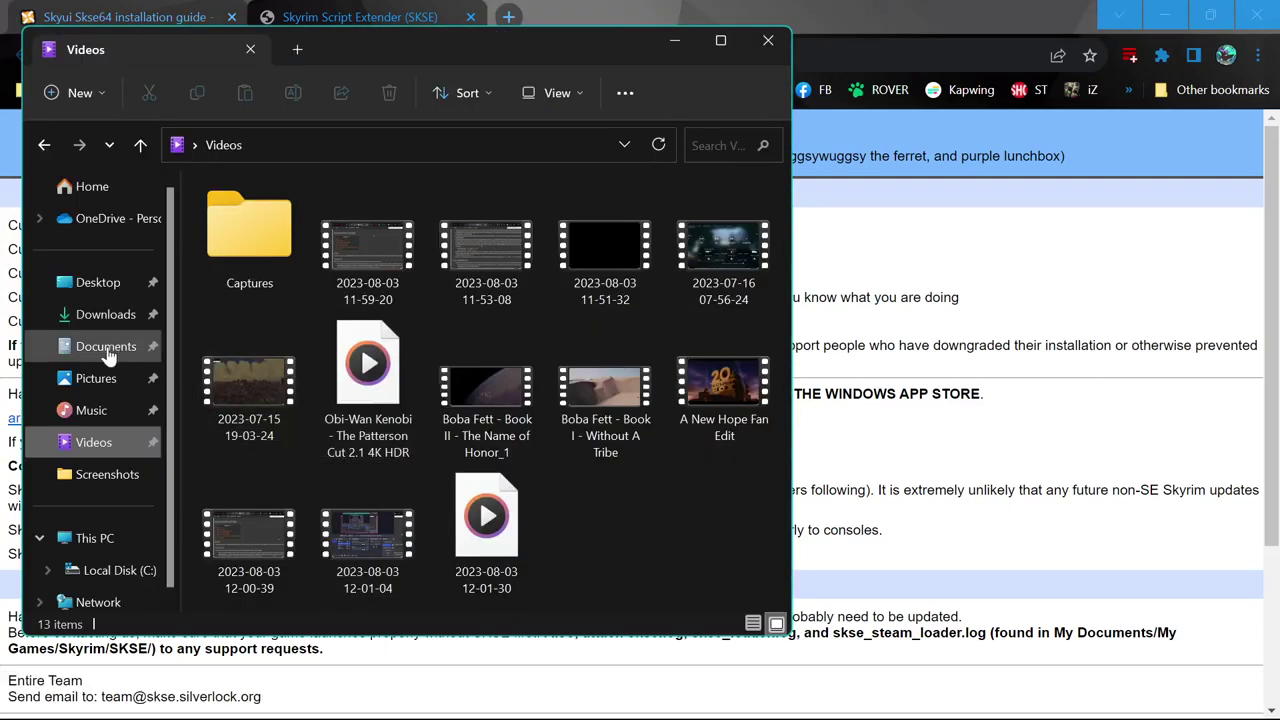
{"action": "left_click", "coordinate": [105, 314]}
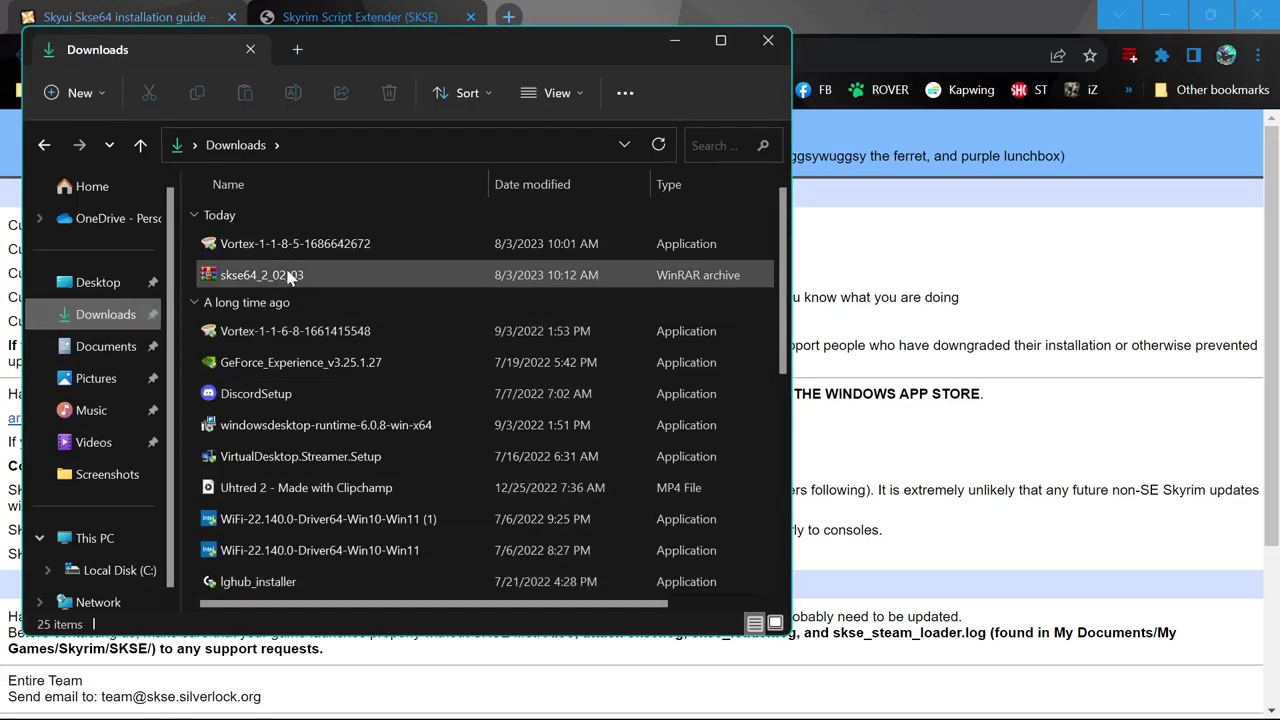
{"action": "left_click", "coordinate": [1036, 697]}
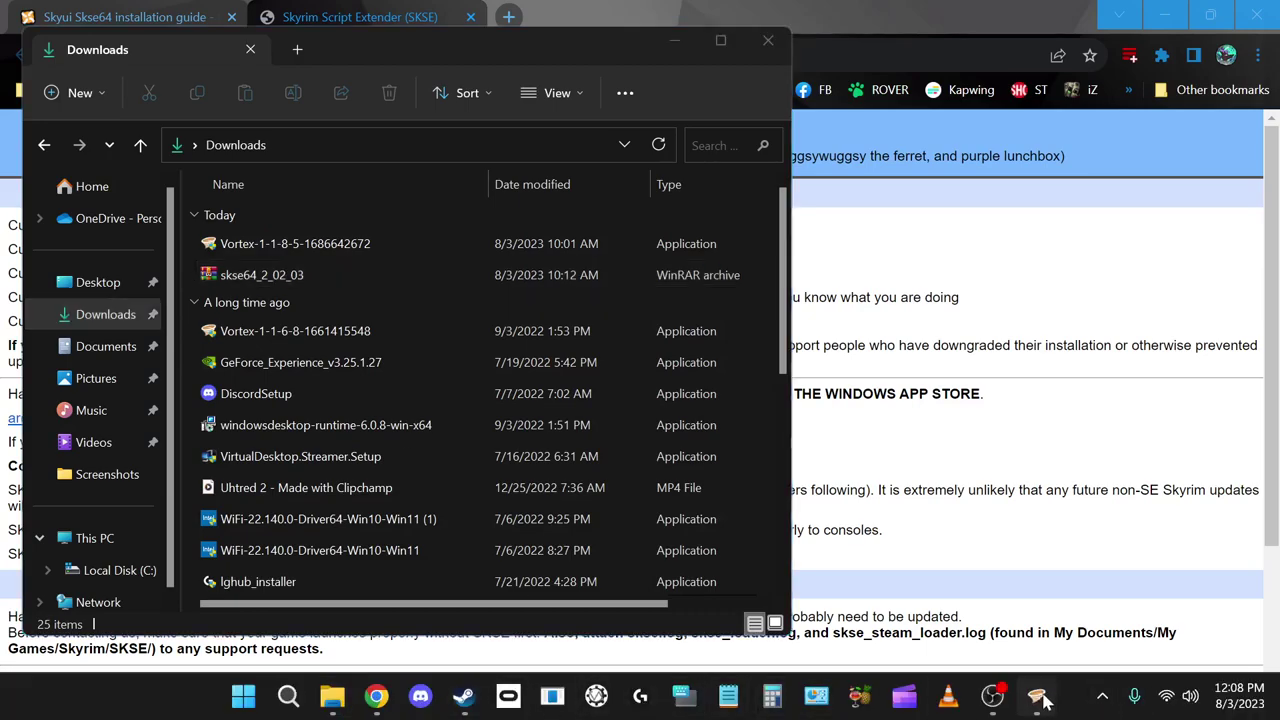
{"action": "left_click_drag", "start_coordinate": [58, 408], "coordinate": [211, 420]}
{"action": "left_click", "coordinate": [183, 140]}
{"action": "left_click_drag", "start_coordinate": [300, 275], "coordinate": [480, 277]}
{"action": "left_click", "coordinate": [768, 41]}
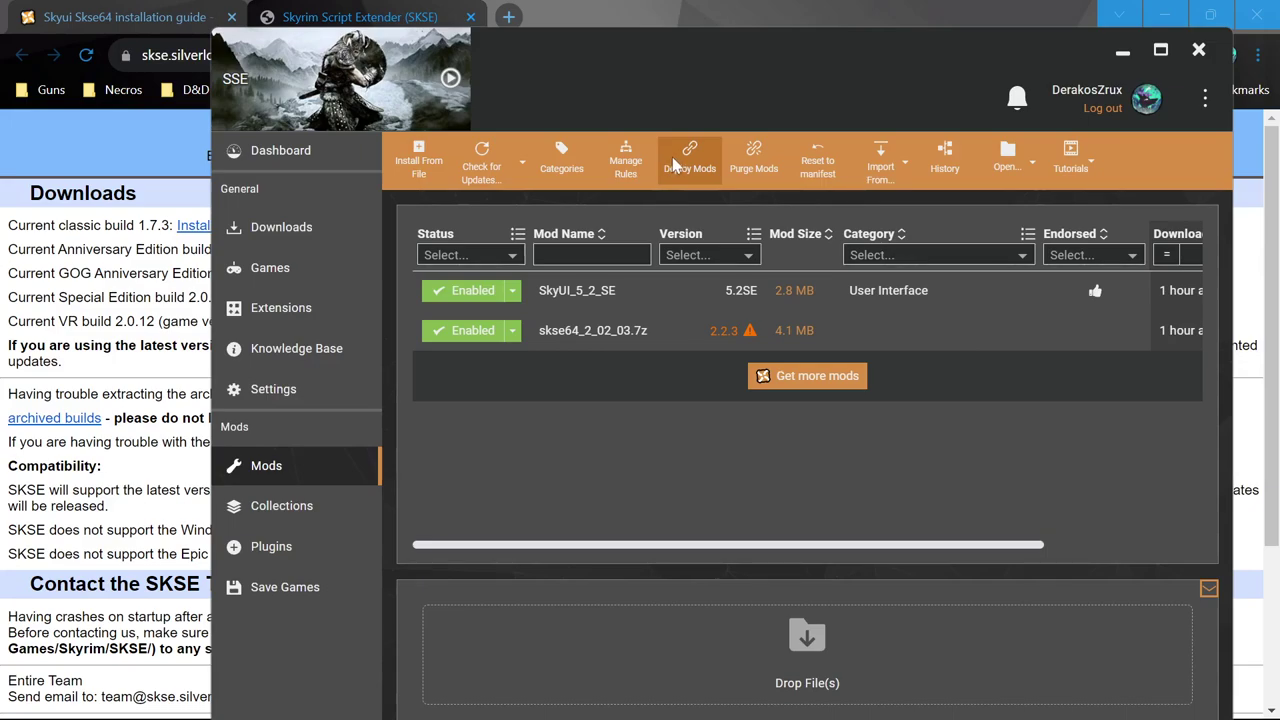
Deploy the mods in Vortex and return to the SKSE download page in the browser.
{"action": "left_click", "coordinate": [680, 166]}
{"action": "left_click", "coordinate": [678, 9]}
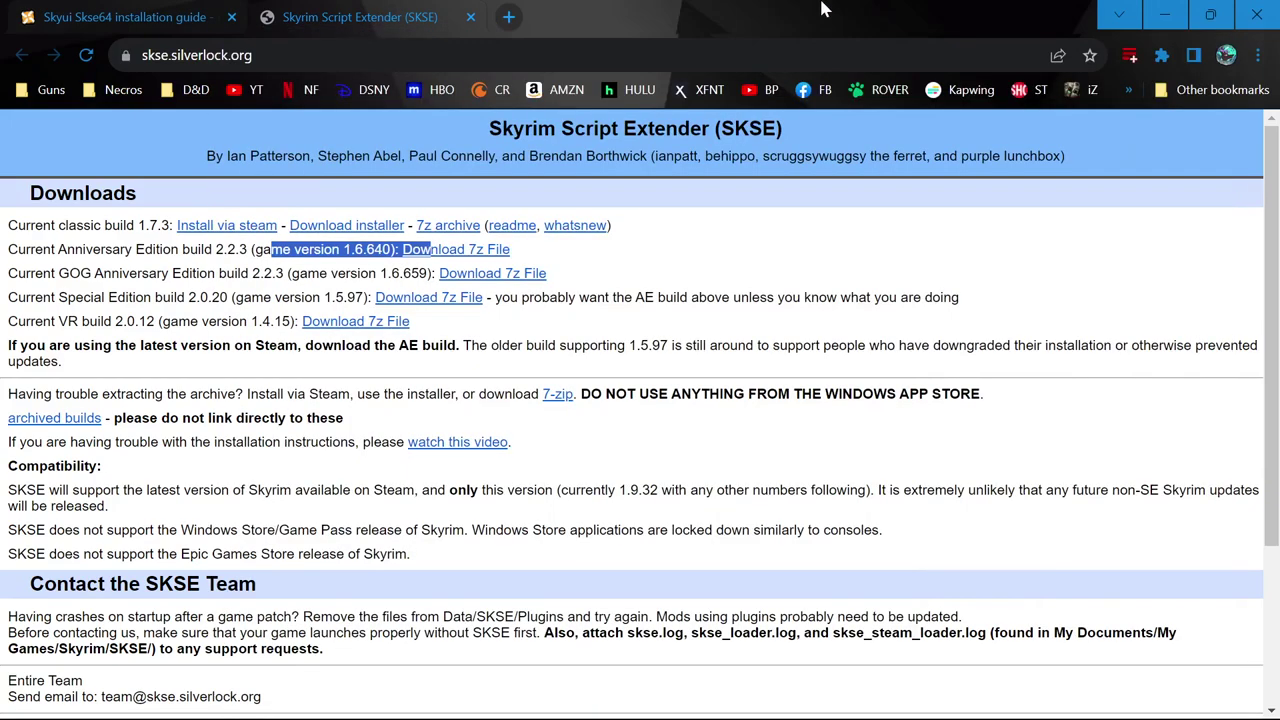
Close the SKSE page, check the skse64_2_02_03.7z entry in Vortex's mod list, and return to the installation guide in the browser.
{"action": "left_click", "coordinate": [471, 17]}
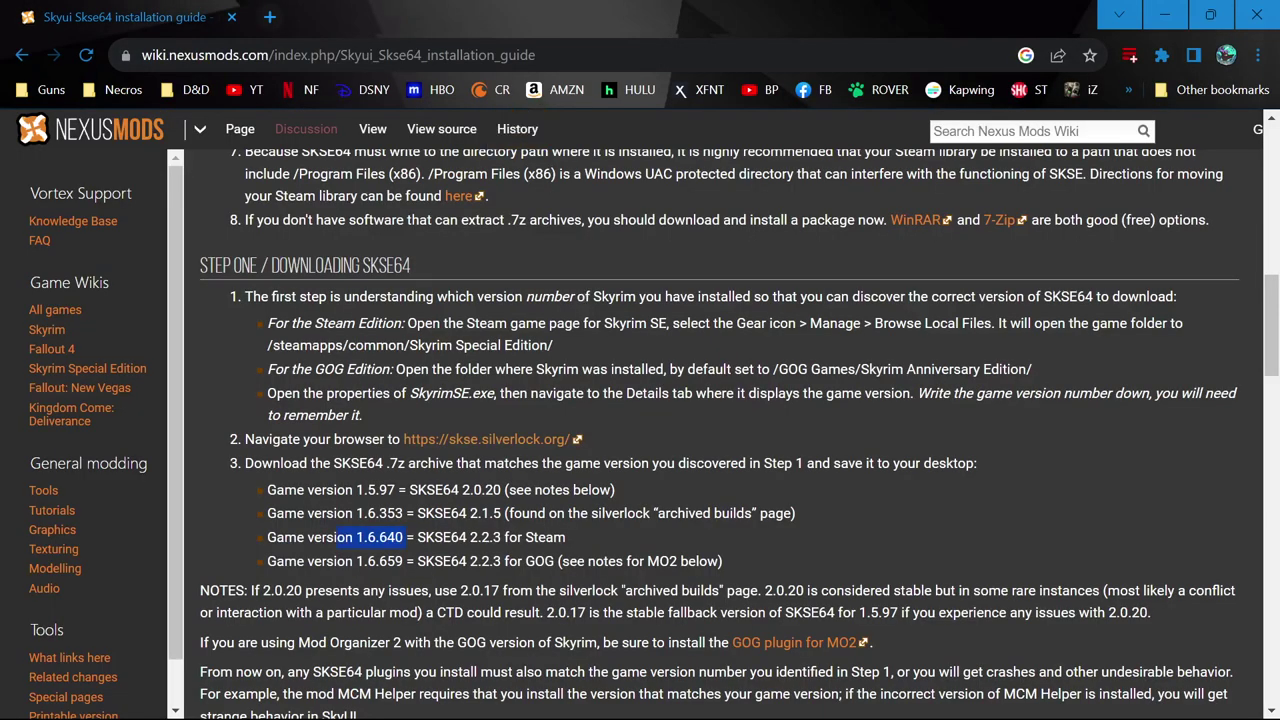
{"action": "key", "text": "alt+Tab"}
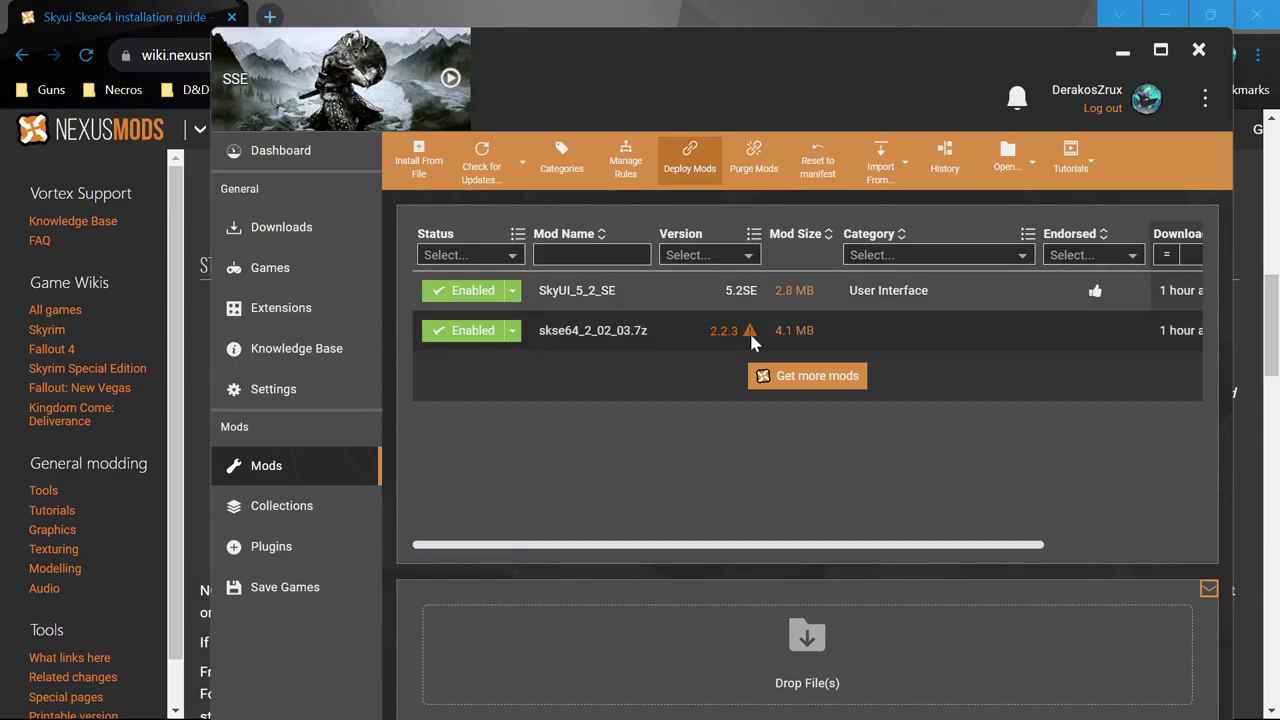
{"action": "mouse_move", "coordinate": [753, 340]}
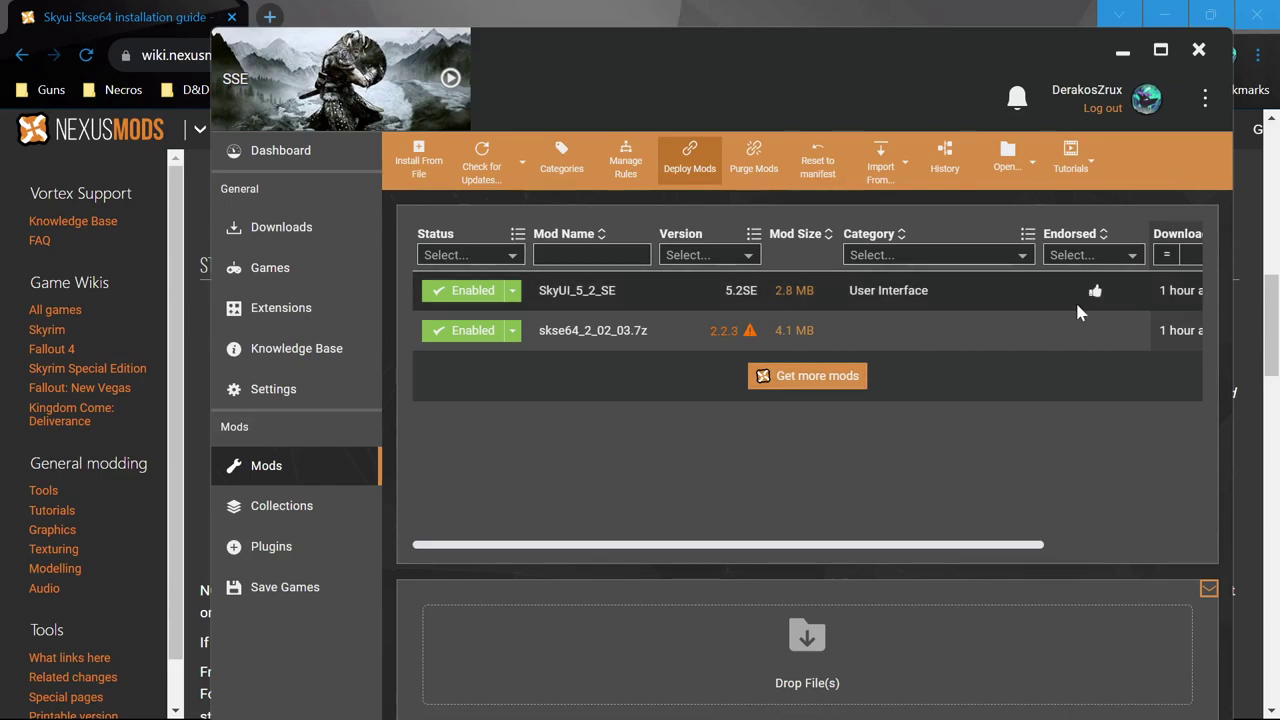
{"action": "left_click", "coordinate": [797, 8]}
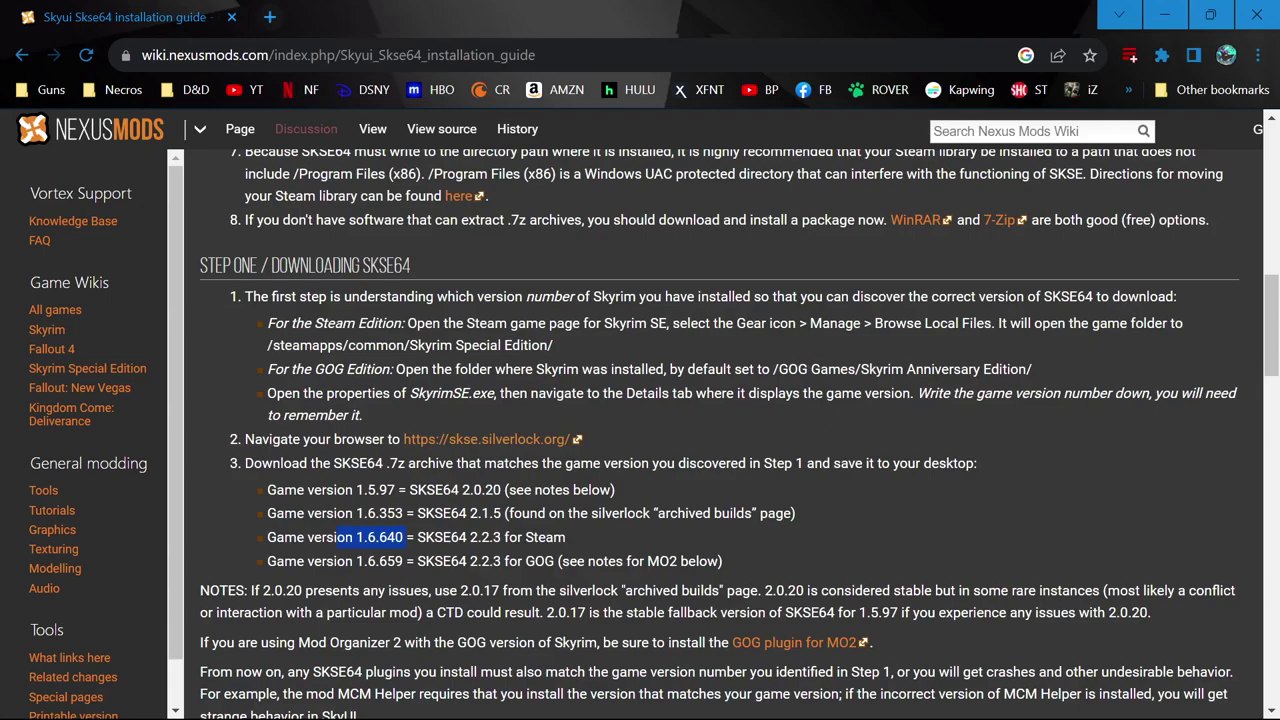
Read the guide's Step Two on installing SKSE64 and highlight the Installing with Vortex instructions.
{"action": "scroll", "coordinate": [820, 558], "scroll_direction": "down", "scroll_amount": 5}
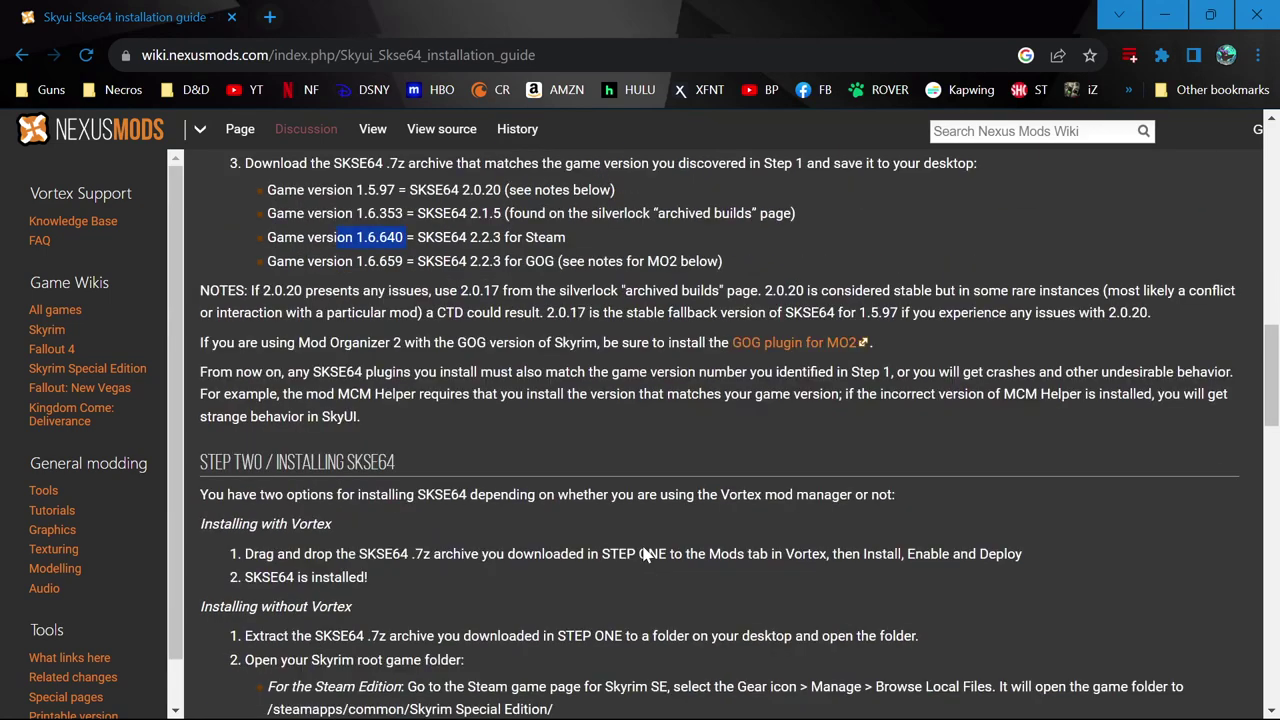
{"action": "scroll", "coordinate": [645, 553], "scroll_direction": "up", "scroll_amount": 3}
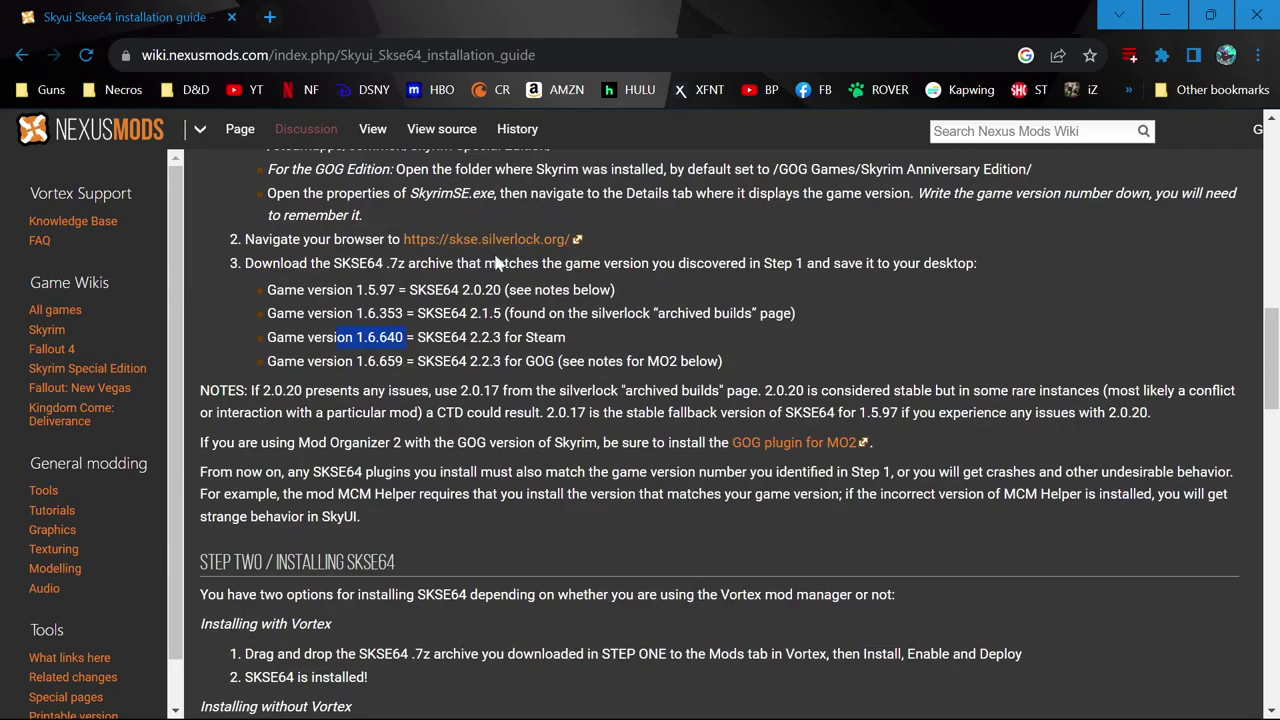
{"action": "scroll", "coordinate": [740, 337], "scroll_direction": "down", "scroll_amount": 1}
{"action": "scroll", "coordinate": [740, 420], "scroll_direction": "down", "scroll_amount": 2}
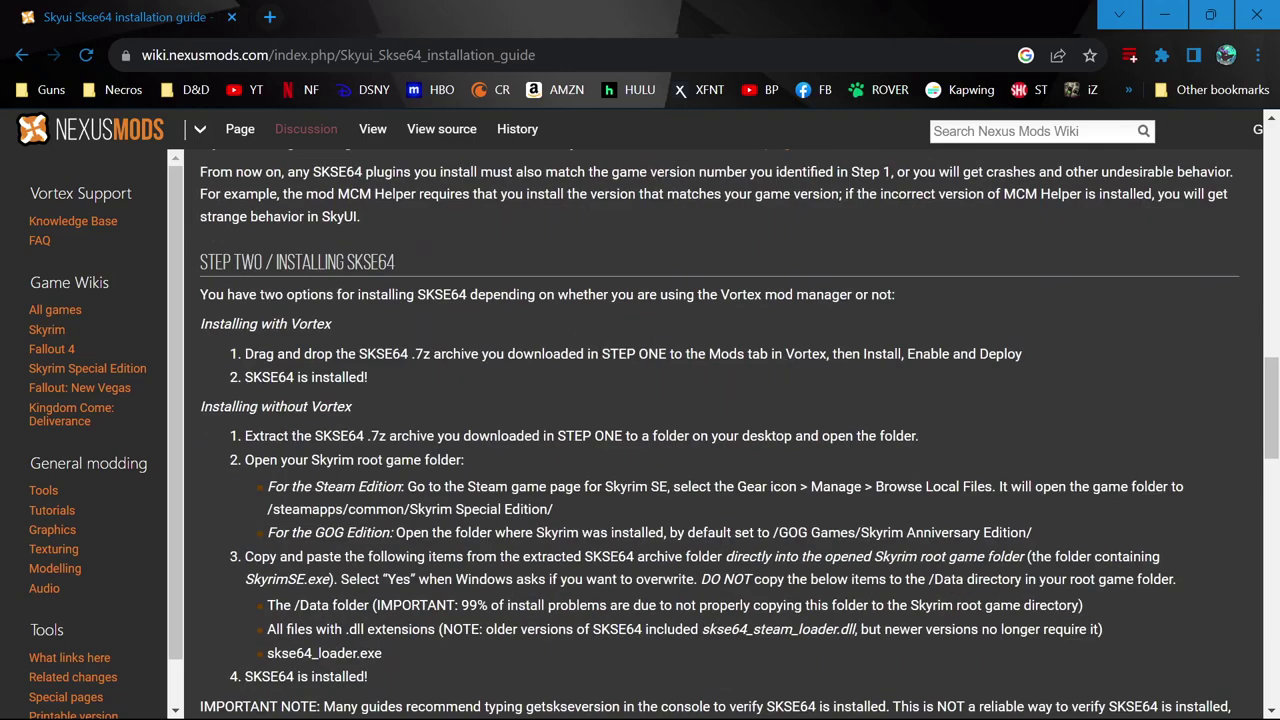
{"action": "scroll", "coordinate": [400, 400], "scroll_direction": "up", "scroll_amount": 1}
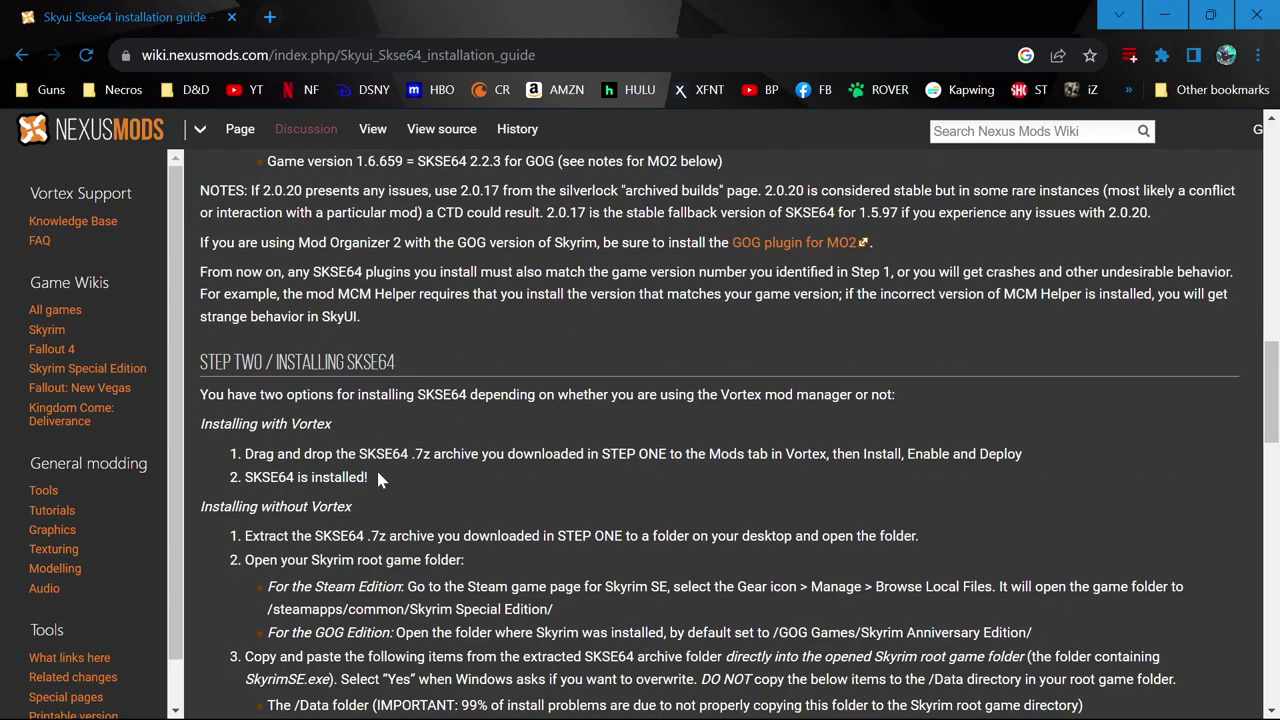
{"action": "left_click_drag", "start_coordinate": [376, 478], "coordinate": [200, 420]}
{"action": "scroll", "coordinate": [366, 477], "scroll_direction": "down", "scroll_amount": 1}
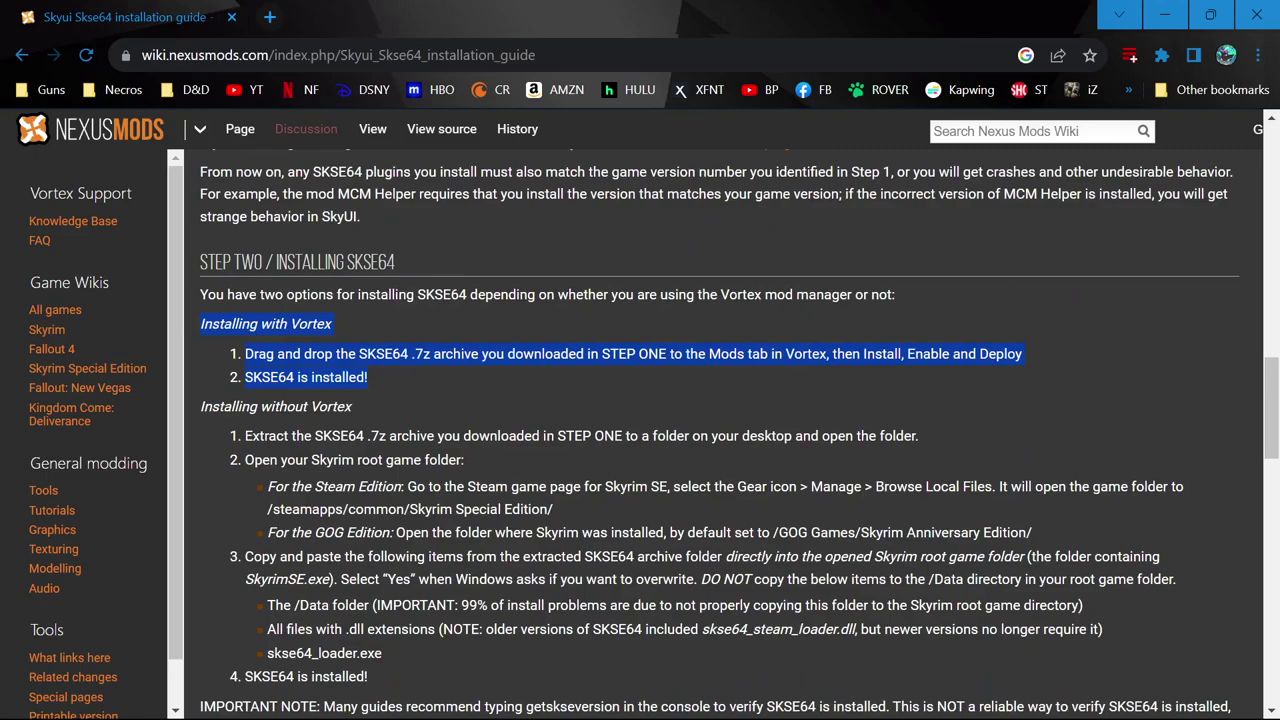
{"action": "scroll", "coordinate": [720, 430], "scroll_direction": "down", "scroll_amount": 3}
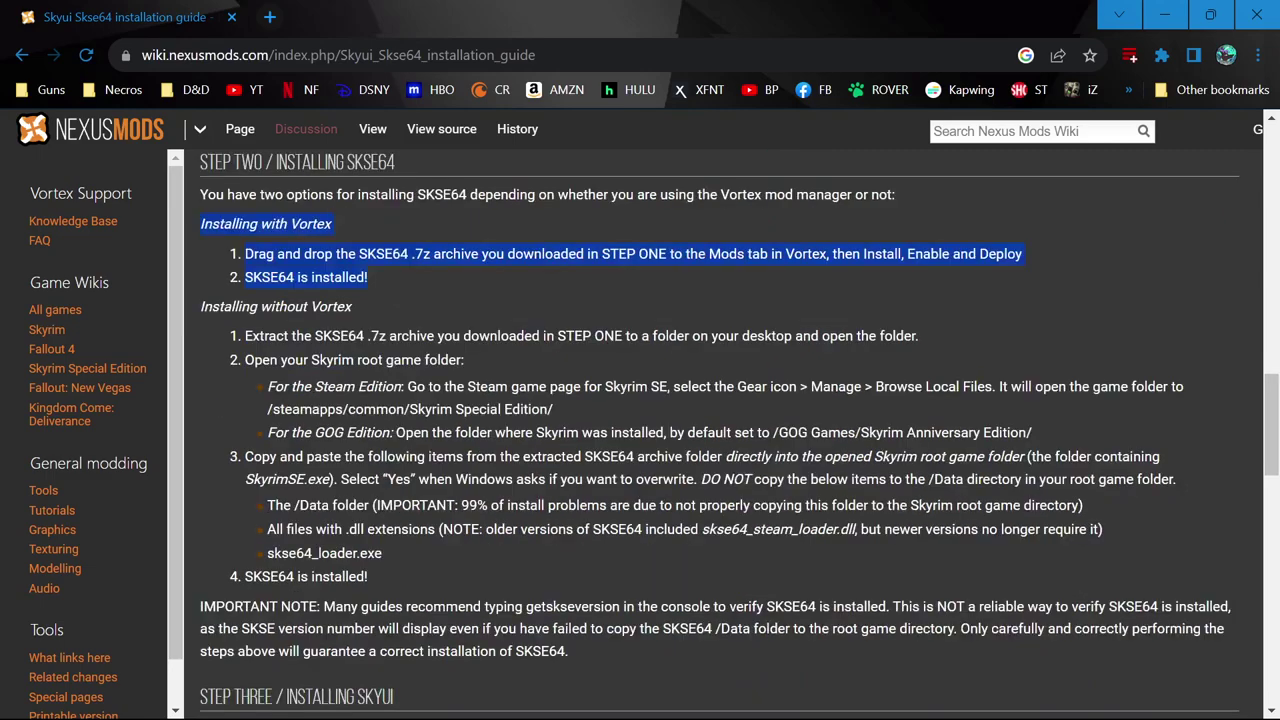
{"action": "scroll", "coordinate": [720, 430], "scroll_direction": "up", "scroll_amount": 3}
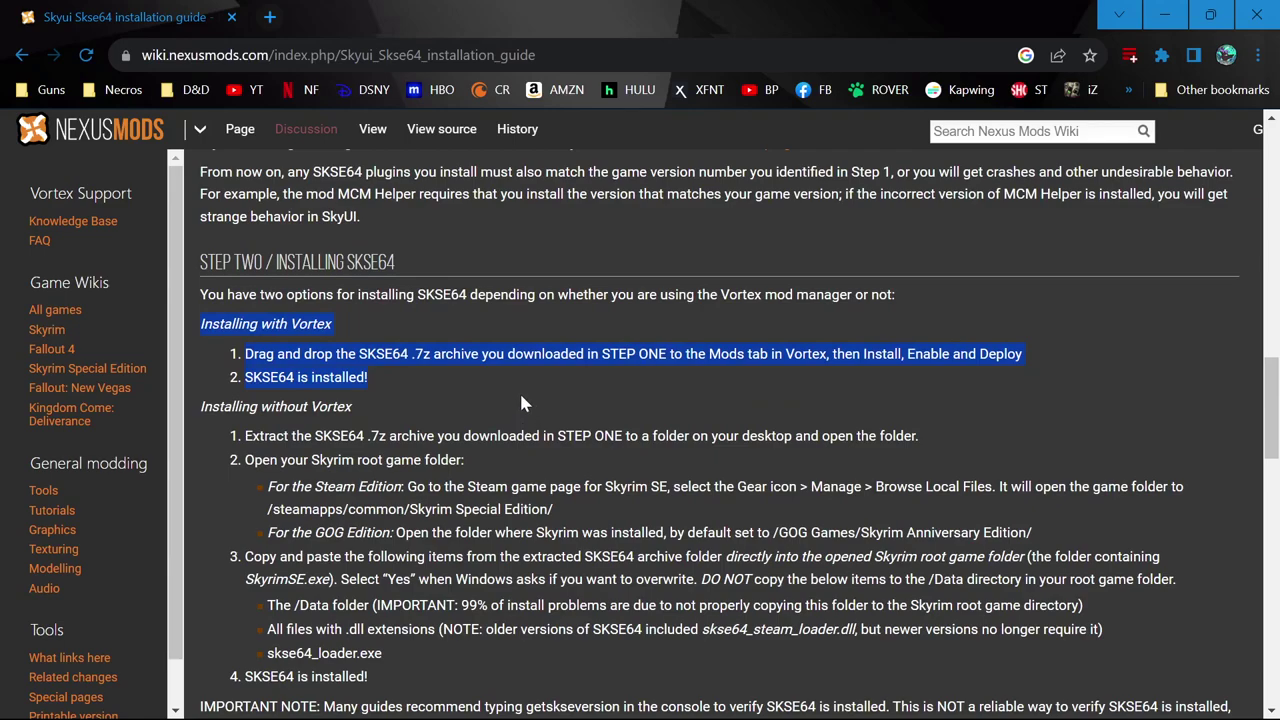
Open the SkyUI 5.2 link from the guide's Step Three in a new tab and switch to that tab.
{"action": "scroll", "coordinate": [521, 403], "scroll_direction": "down", "scroll_amount": 5}
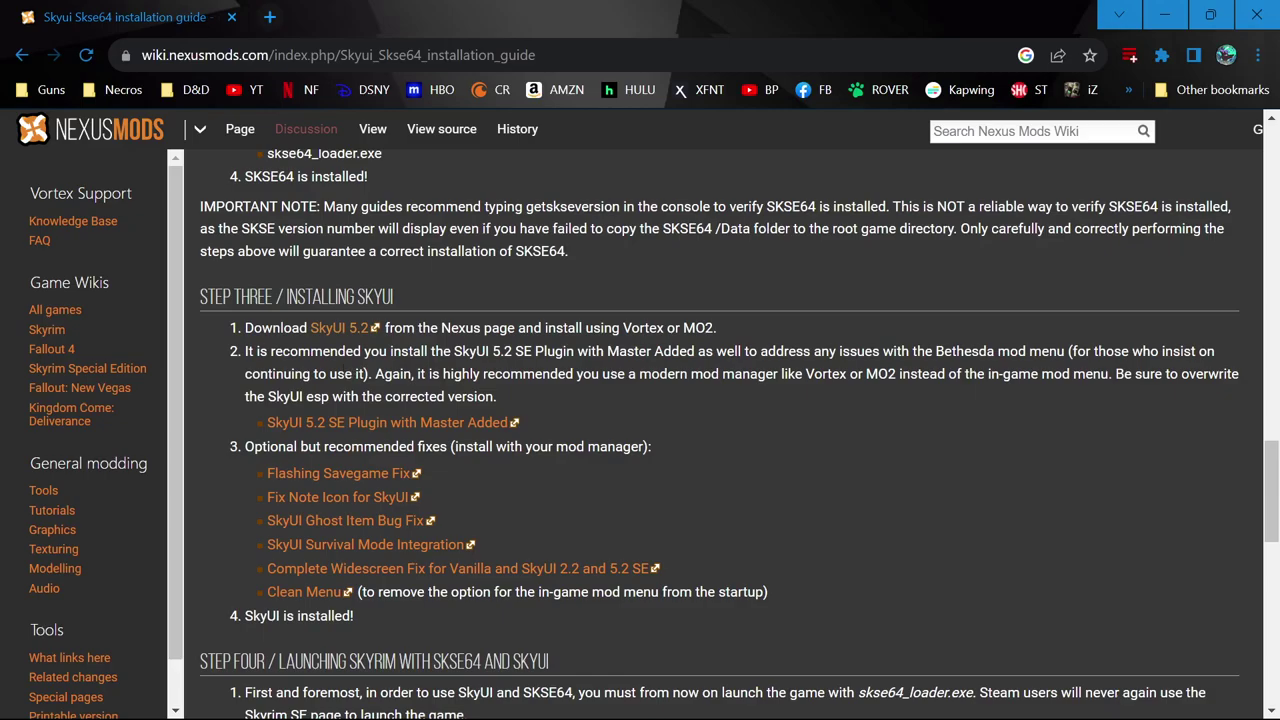
{"action": "scroll", "coordinate": [343, 330], "scroll_direction": "up", "scroll_amount": 15}
{"action": "scroll", "coordinate": [343, 330], "scroll_direction": "down", "scroll_amount": 12}
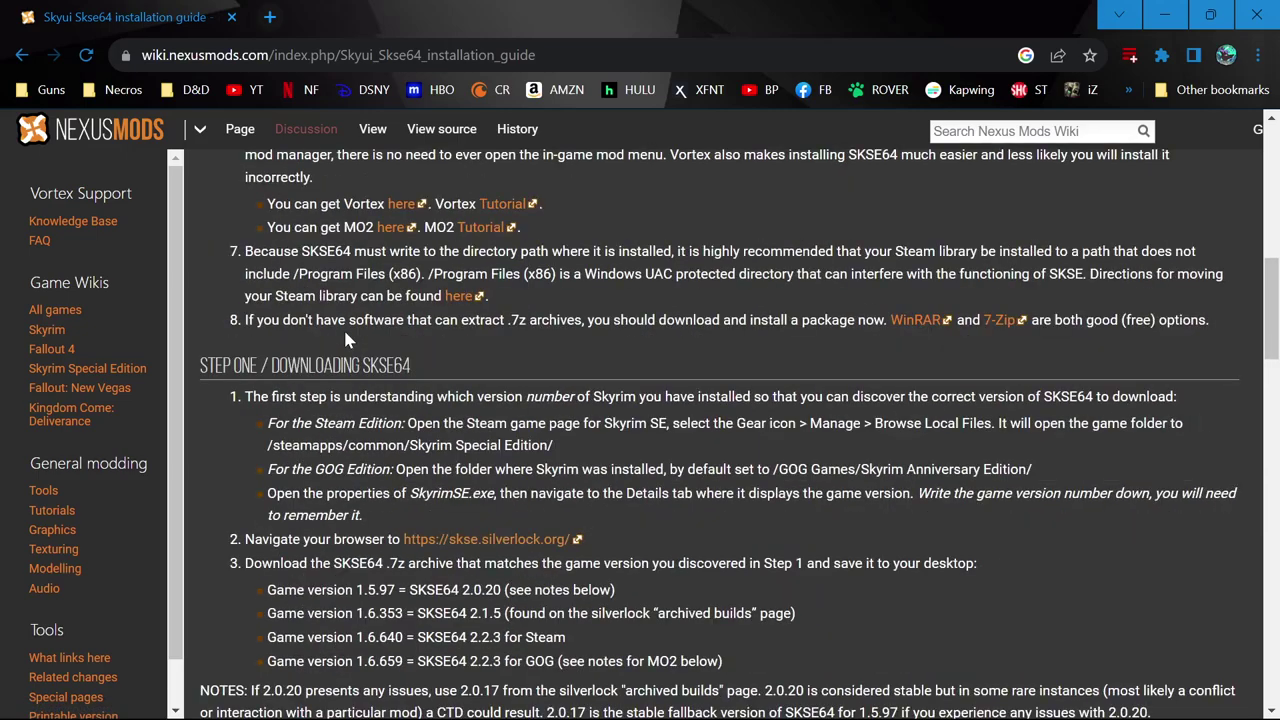
{"action": "scroll", "coordinate": [347, 340], "scroll_direction": "down", "scroll_amount": 1}
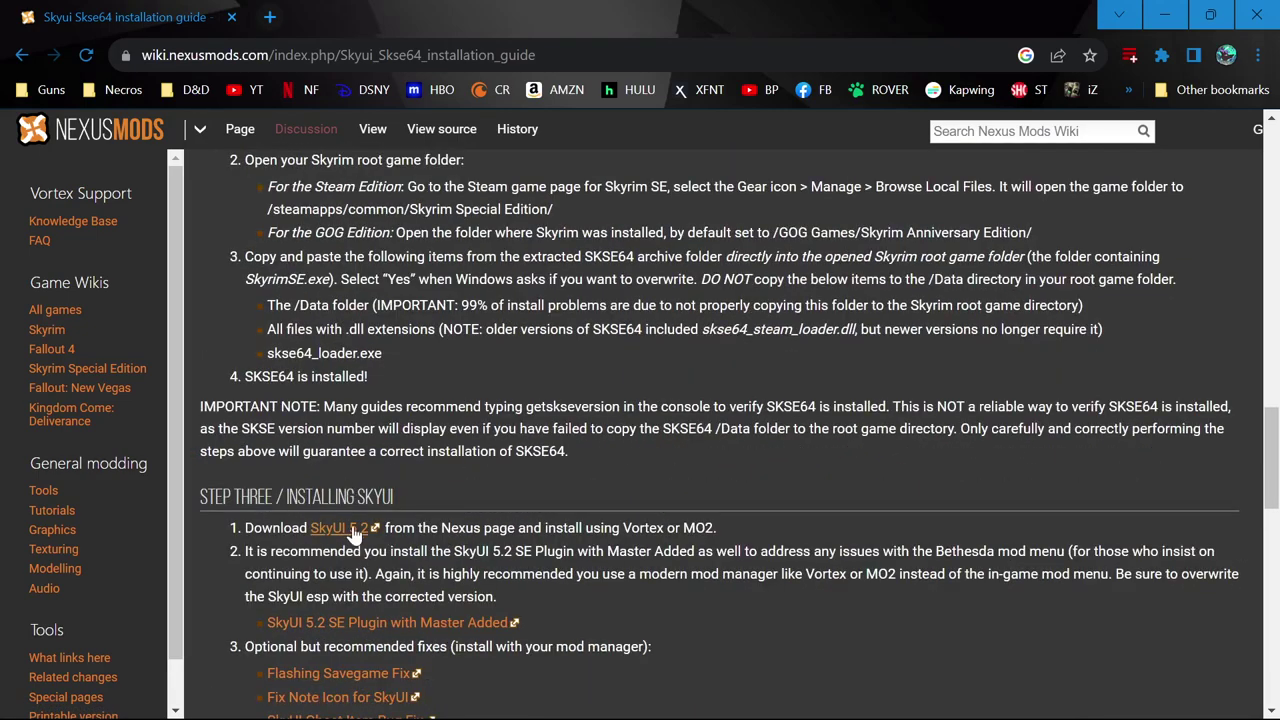
{"action": "scroll", "coordinate": [352, 535], "scroll_direction": "down", "scroll_amount": 1}
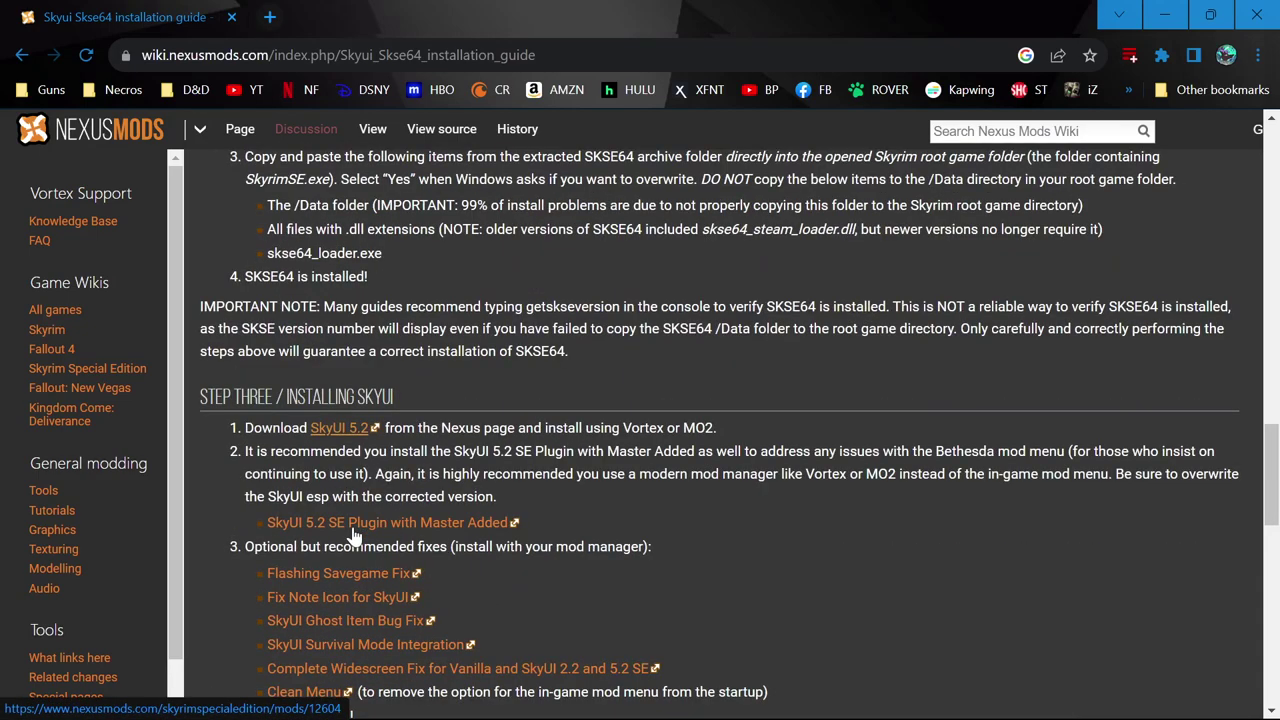
{"action": "right_click", "coordinate": [340, 430]}
{"action": "left_click", "coordinate": [426, 450]}
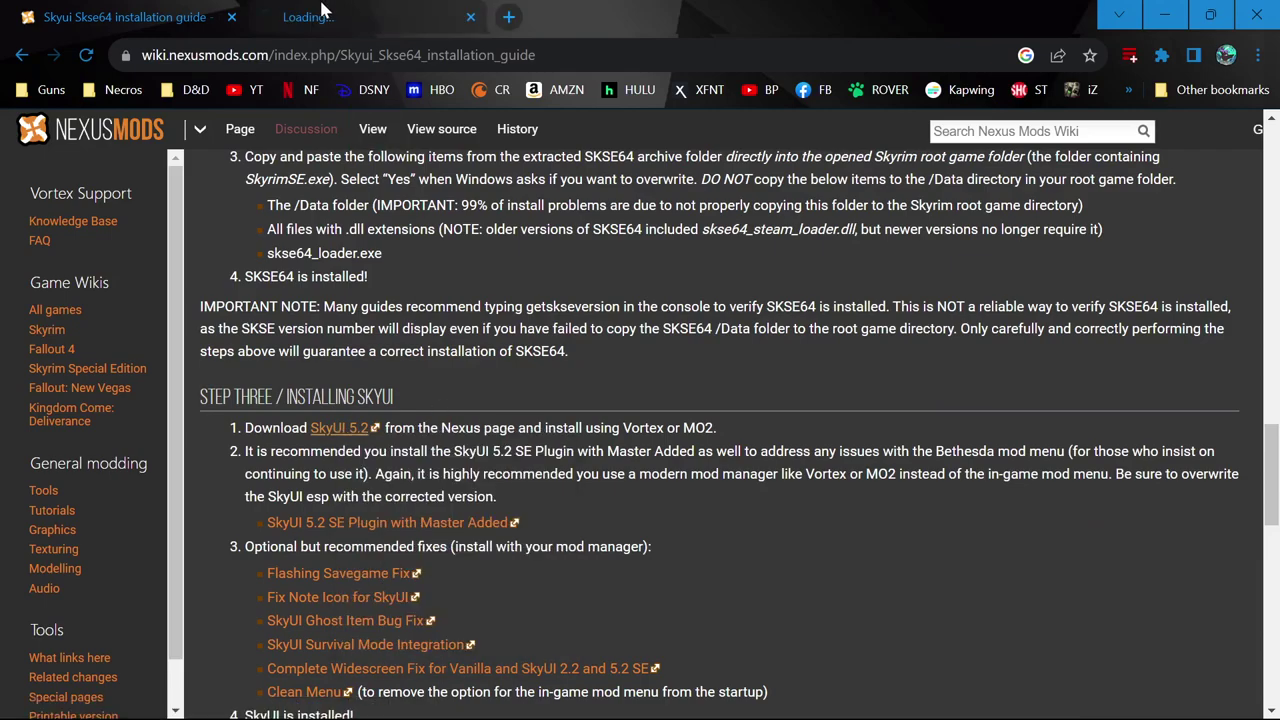
{"action": "left_click", "coordinate": [370, 17]}
Review the SkyUI mod description and expand its Requirements section to view the off-site requirements.
{"action": "scroll", "coordinate": [309, 283], "scroll_direction": "down", "scroll_amount": 2}
{"action": "scroll", "coordinate": [426, 440], "scroll_direction": "down", "scroll_amount": 1}
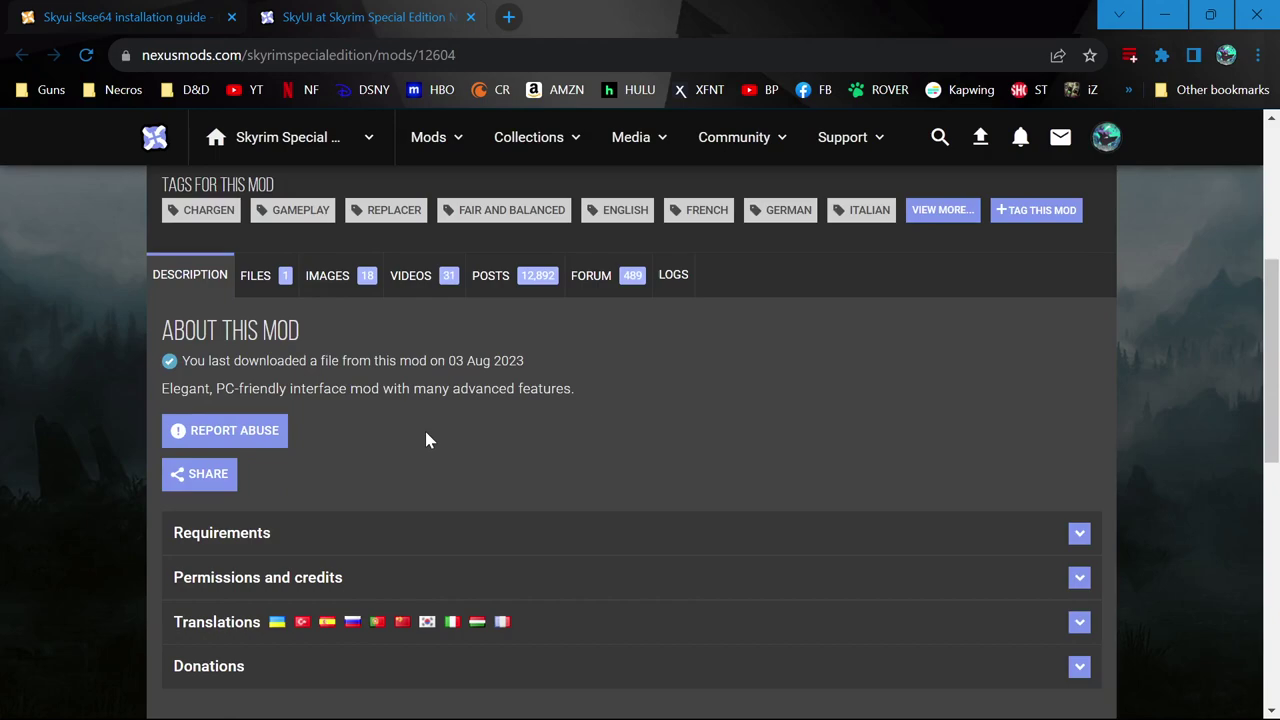
{"action": "scroll", "coordinate": [417, 436], "scroll_direction": "down", "scroll_amount": 2}
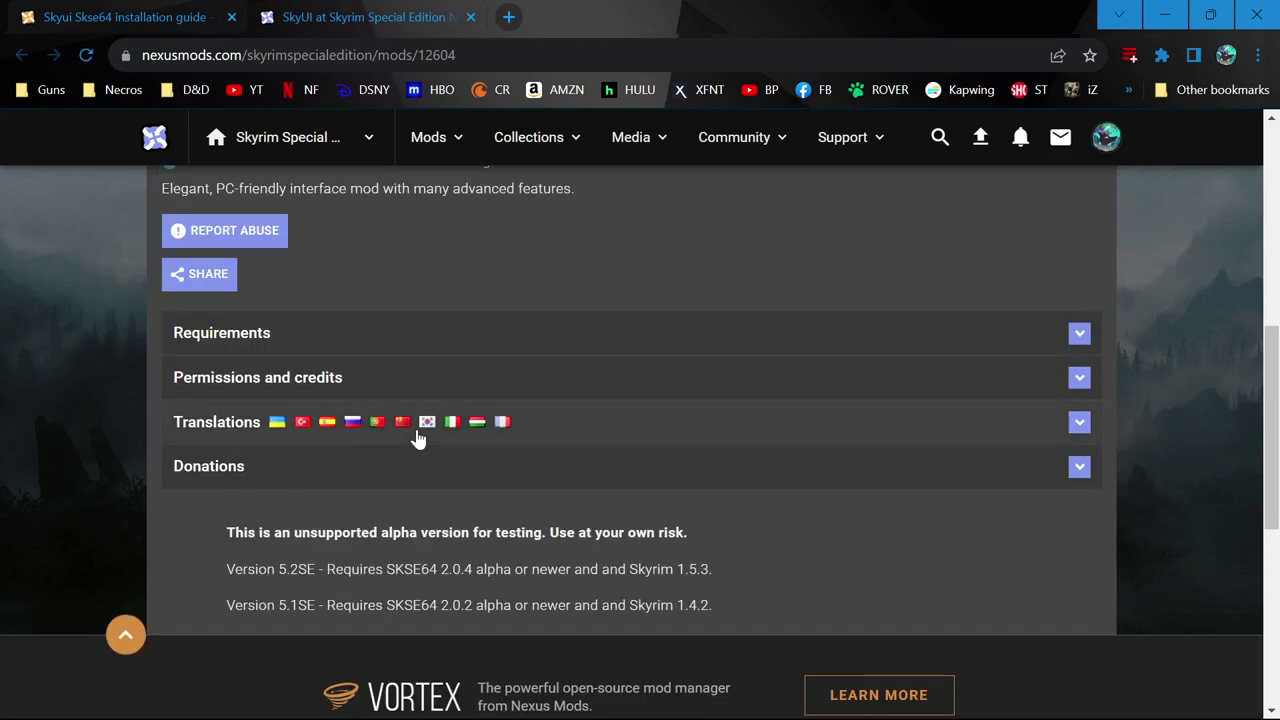
{"action": "scroll", "coordinate": [418, 440], "scroll_direction": "up", "scroll_amount": 2}
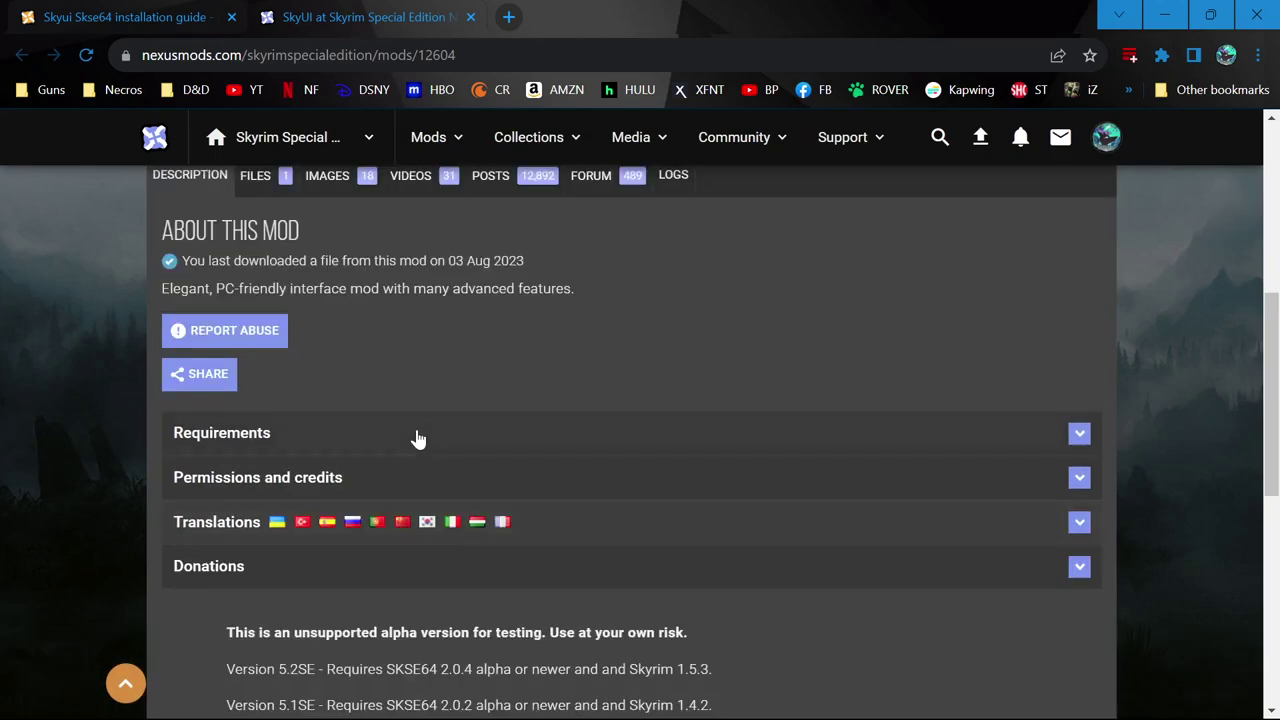
{"action": "scroll", "coordinate": [418, 440], "scroll_direction": "down", "scroll_amount": 1}
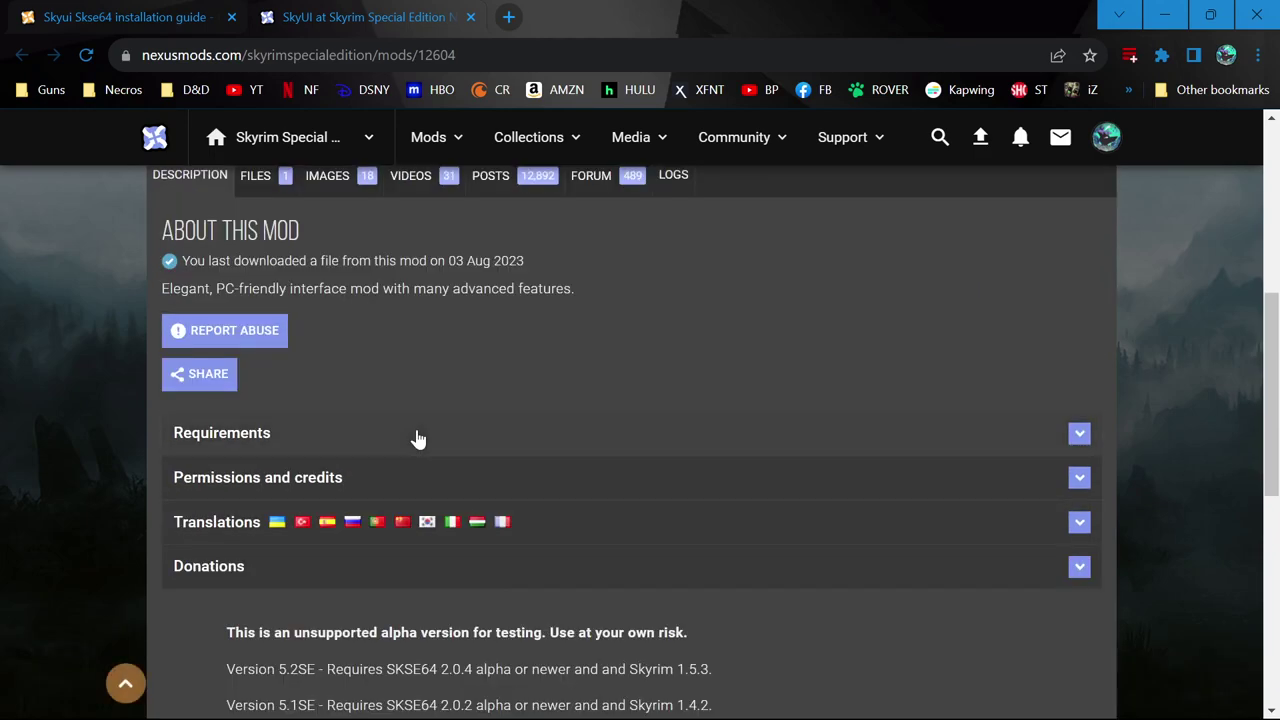
{"action": "scroll", "coordinate": [418, 440], "scroll_direction": "down", "scroll_amount": 1}
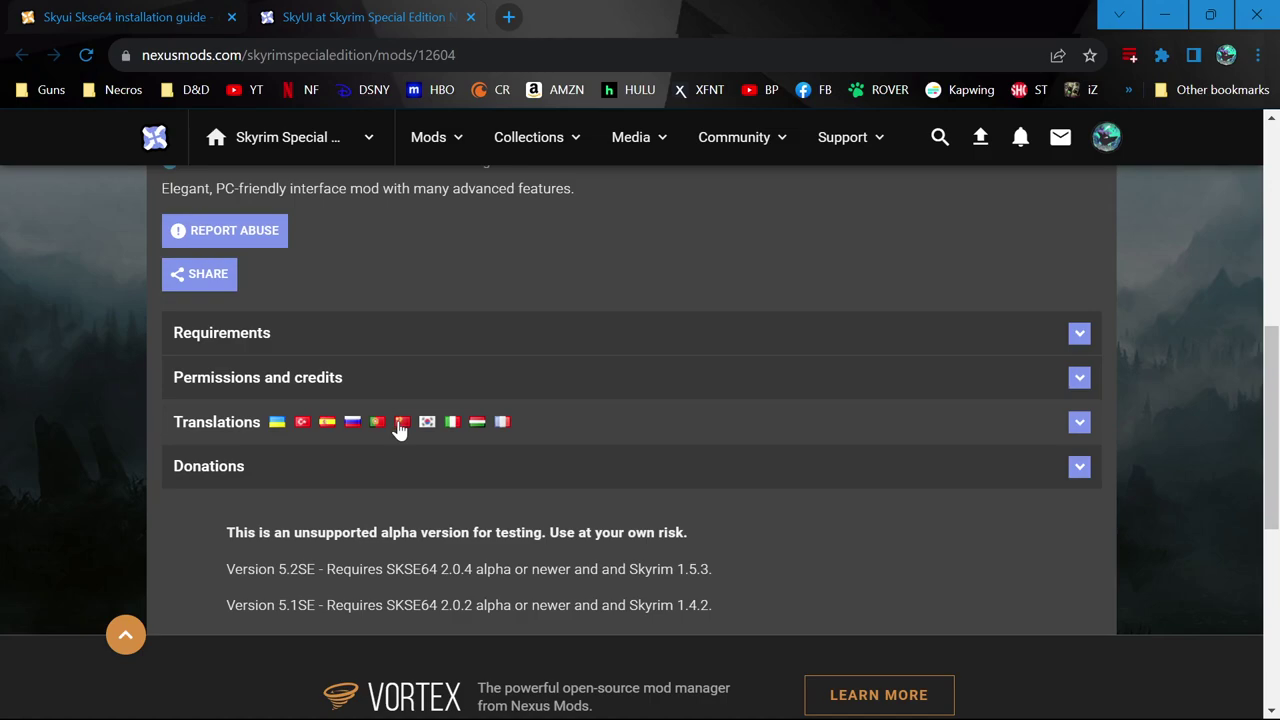
{"action": "scroll", "coordinate": [420, 530], "scroll_direction": "up", "scroll_amount": 1}
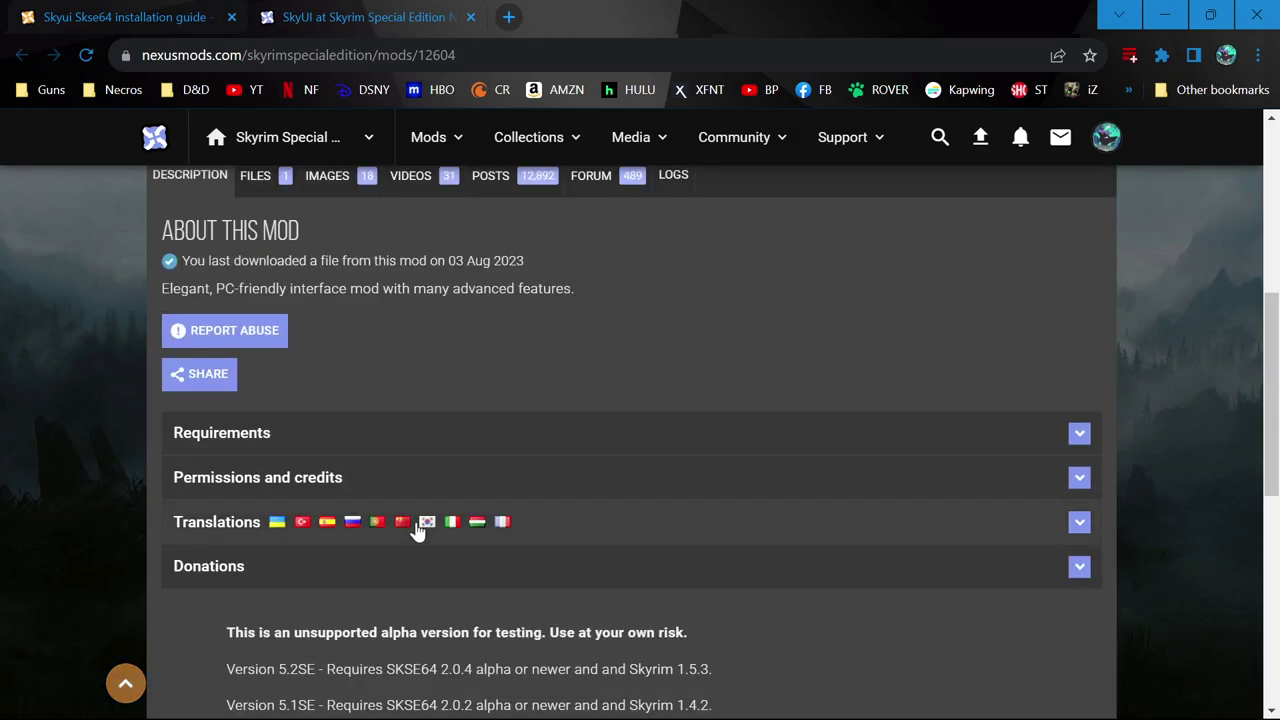
{"action": "scroll", "coordinate": [428, 528], "scroll_direction": "down", "scroll_amount": 1}
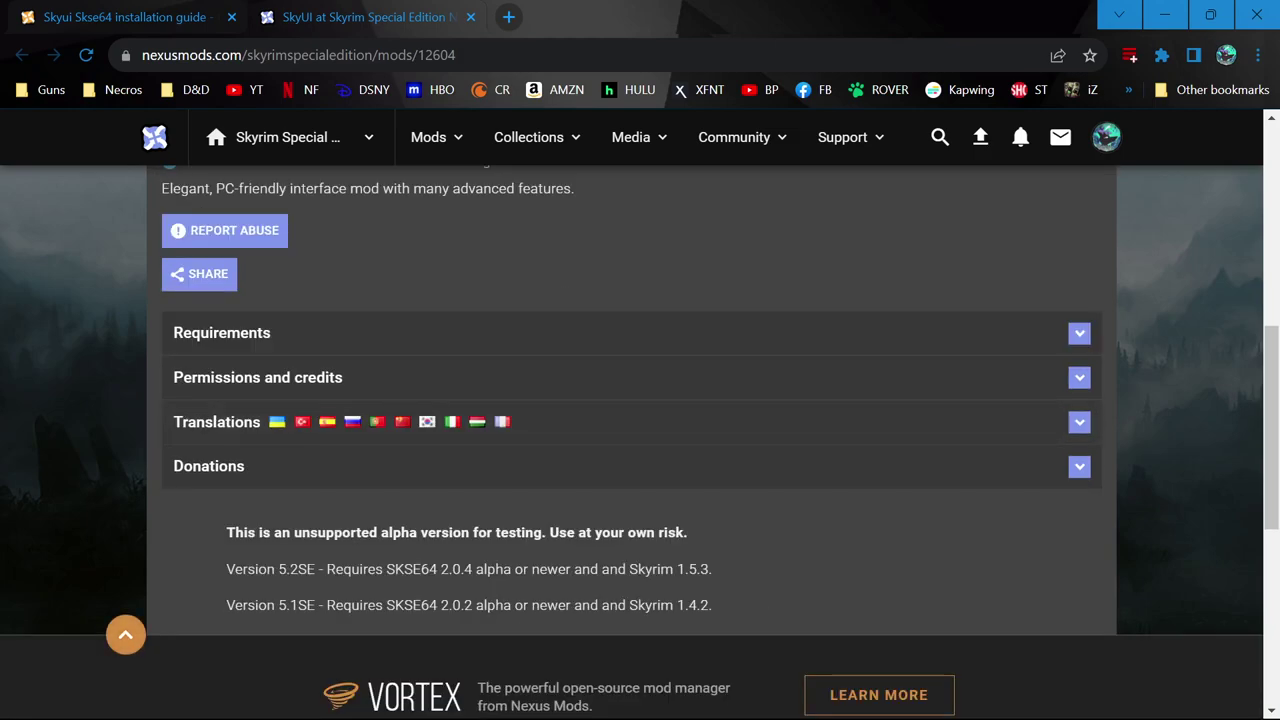
{"action": "left_click", "coordinate": [260, 338]}
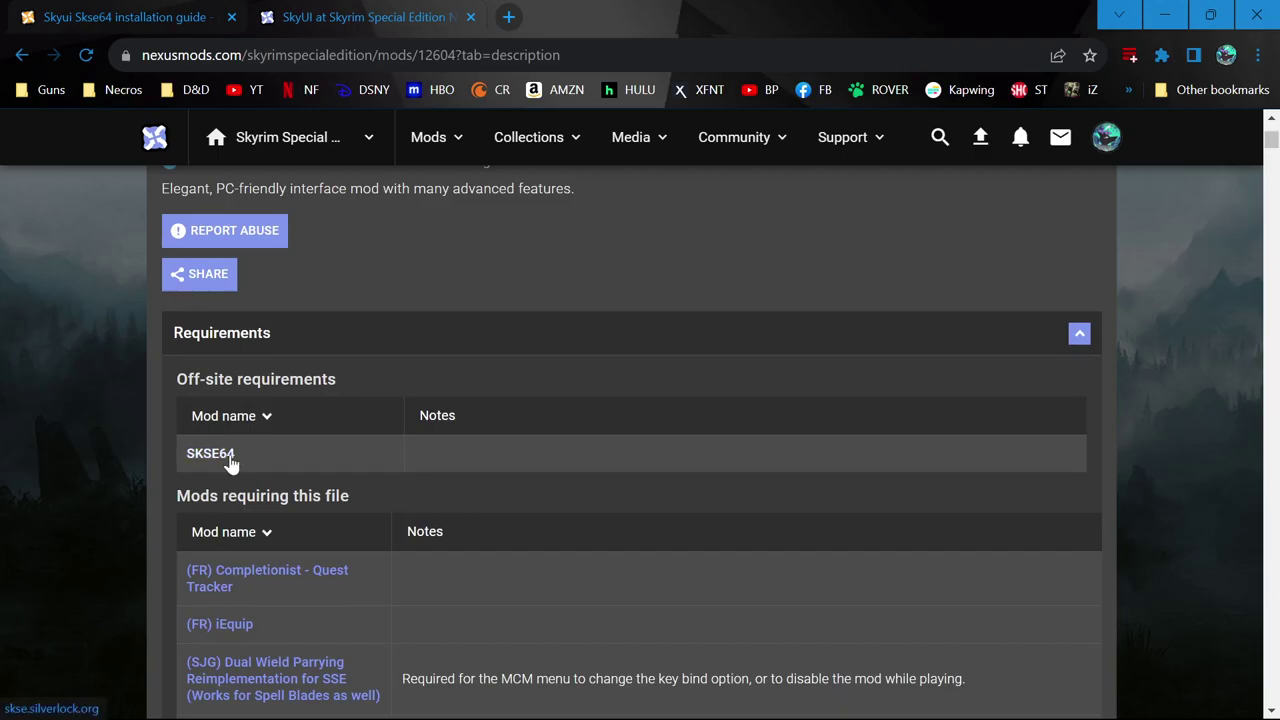
Review the guide's Before You Start notes on SkyUI and SKSE64 compatibility, and return to the SkyUI mod page.
{"action": "key", "text": "ctrl+shift+Tab"}
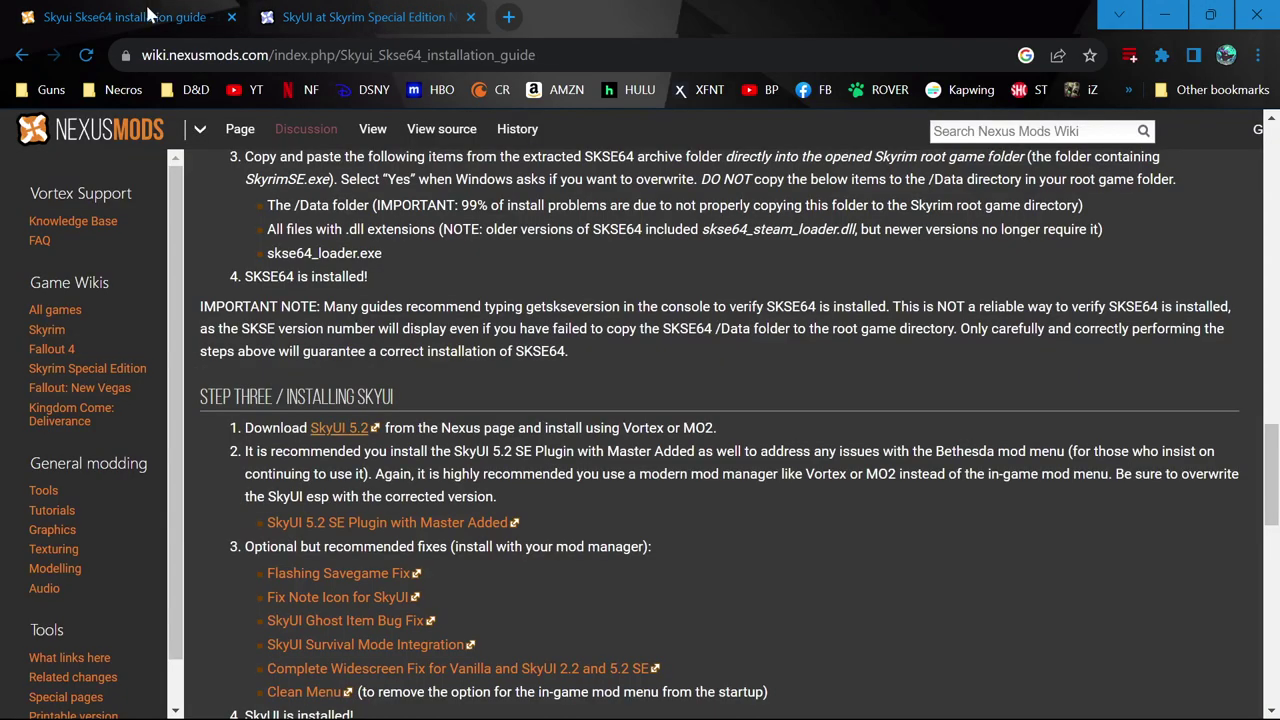
{"action": "scroll", "coordinate": [432, 352], "scroll_direction": "up", "scroll_amount": 10}
{"action": "scroll", "coordinate": [432, 352], "scroll_direction": "down", "scroll_amount": 5}
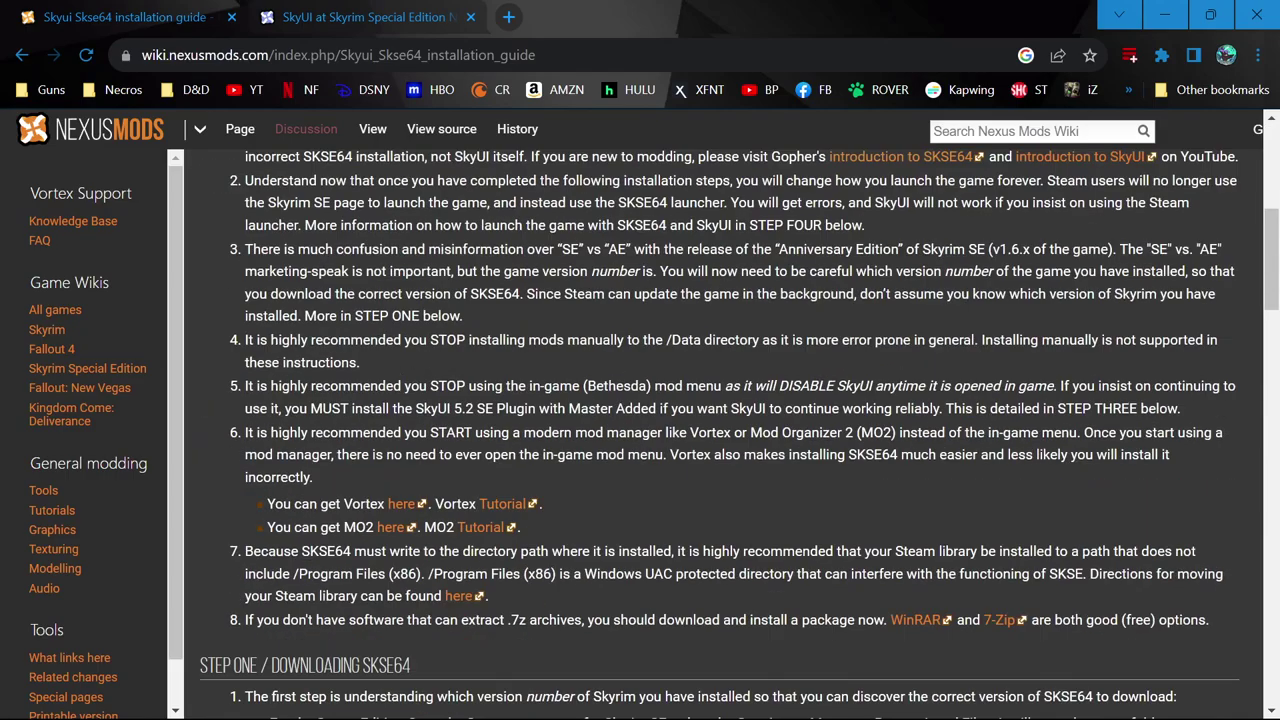
{"action": "scroll", "coordinate": [432, 352], "scroll_direction": "up", "scroll_amount": 1}
{"action": "left_click", "coordinate": [354, 16]}
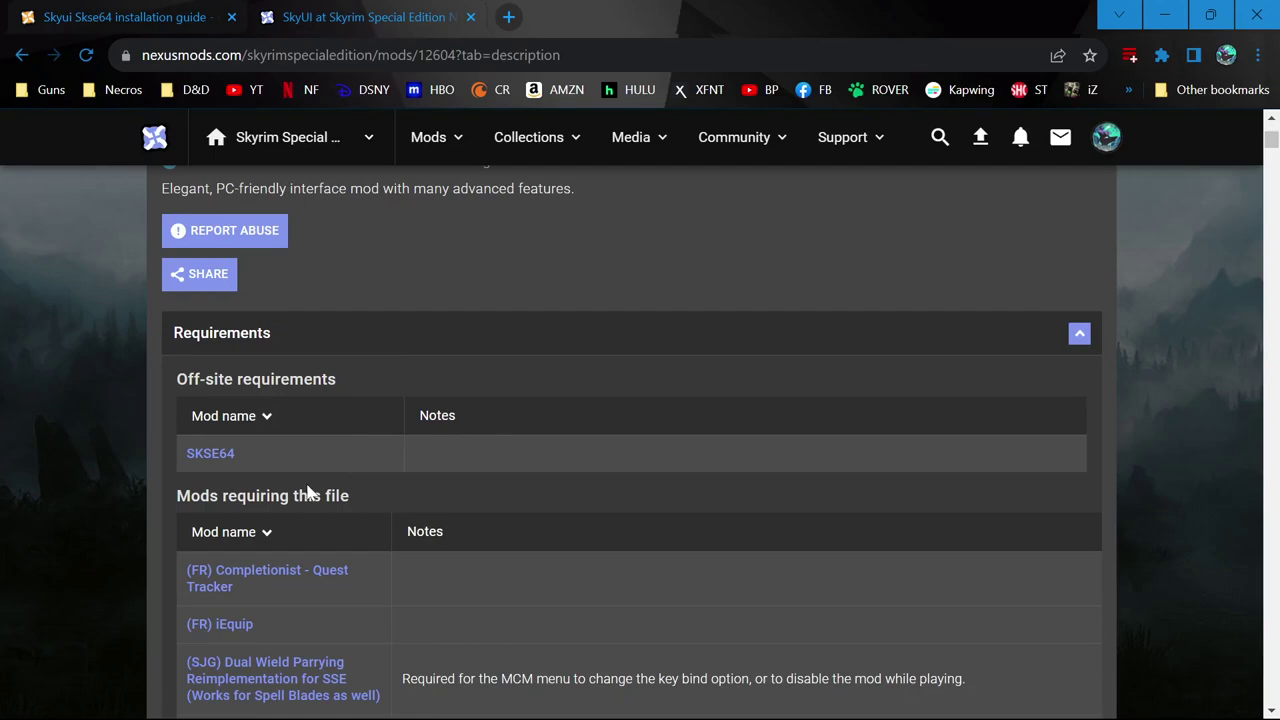
Show the SkyUI mod's files, with a brief look back at the installation guide.
{"action": "scroll", "coordinate": [308, 493], "scroll_direction": "up", "scroll_amount": 1}
{"action": "scroll", "coordinate": [234, 431], "scroll_direction": "up", "scroll_amount": 1}
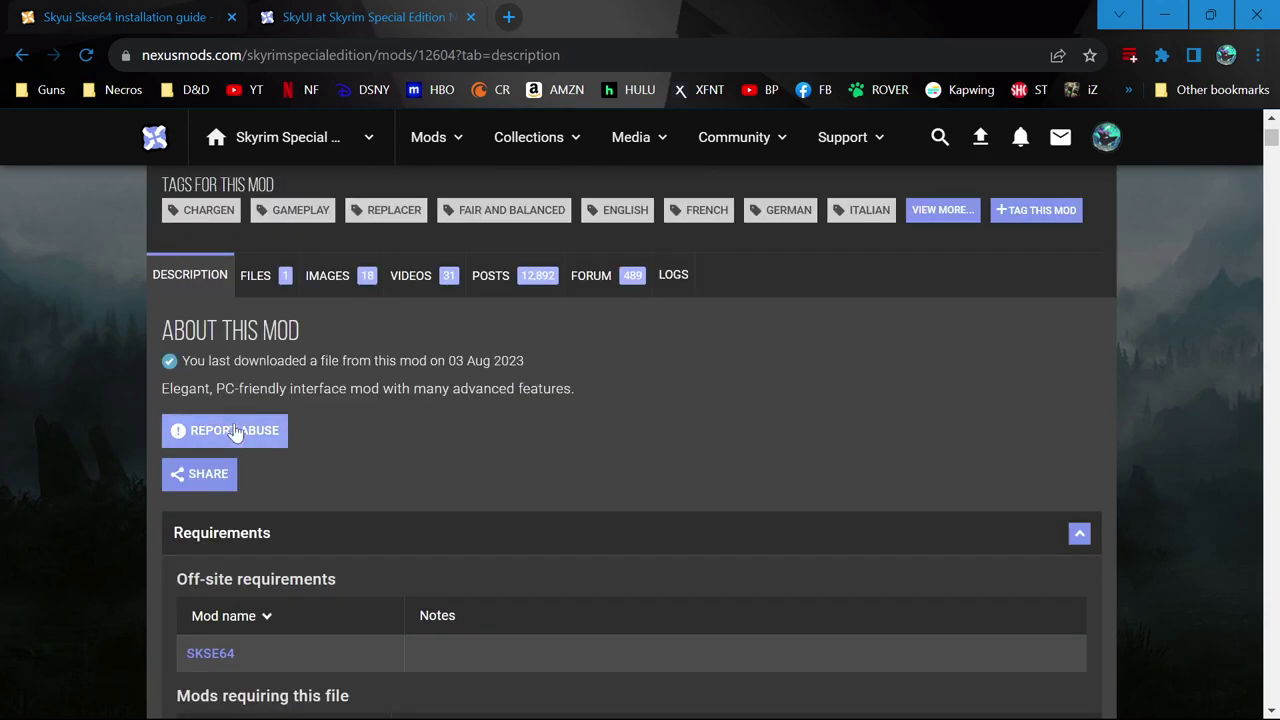
{"action": "left_click", "coordinate": [242, 273]}
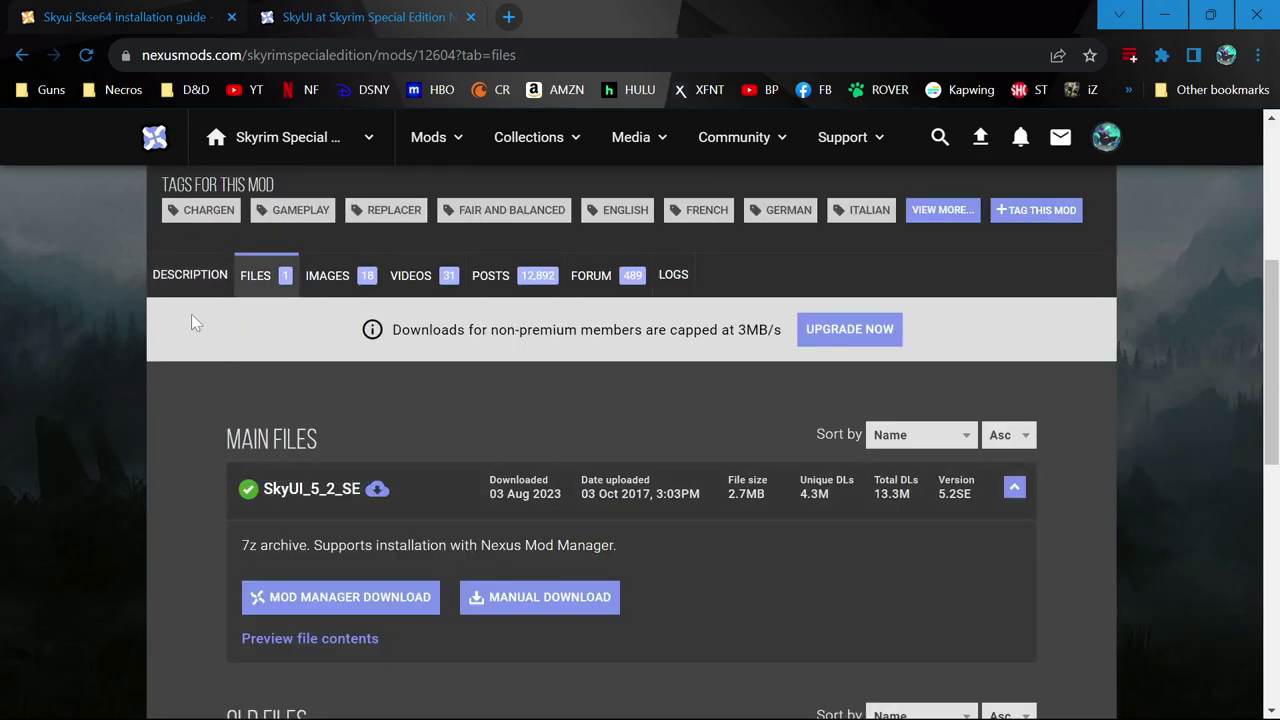
{"action": "left_click", "coordinate": [122, 12]}
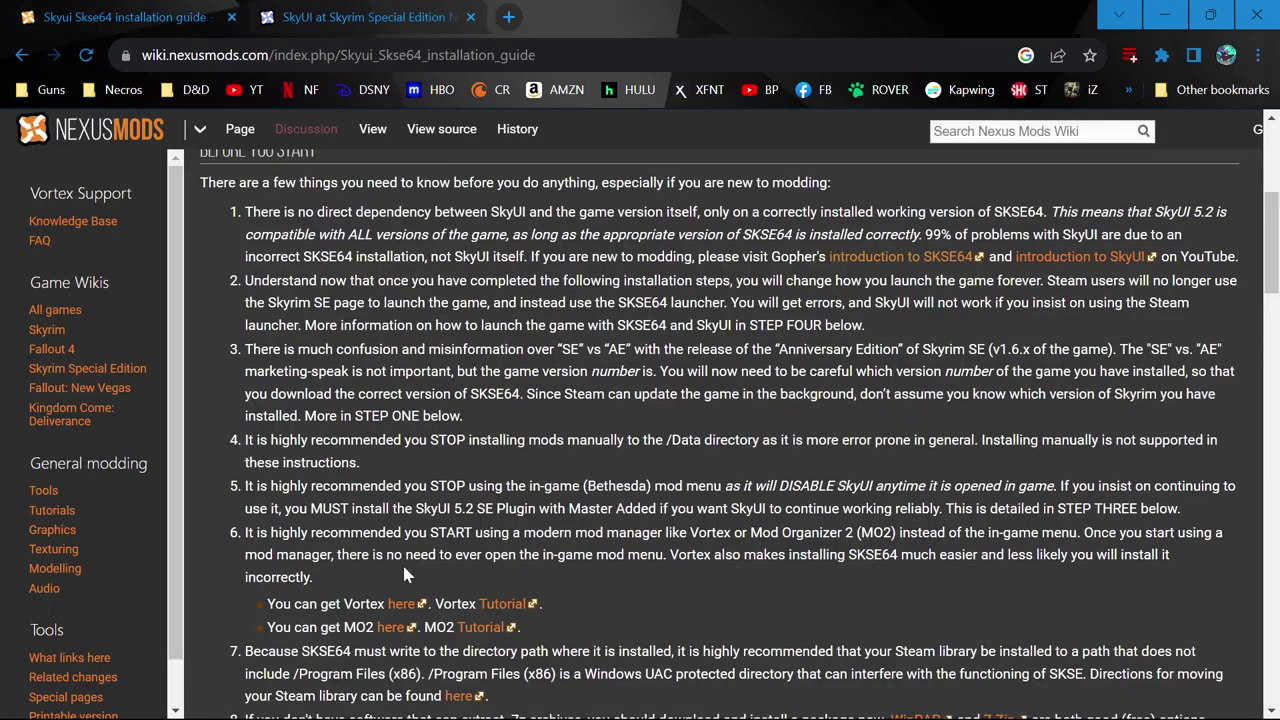
{"action": "left_click", "coordinate": [322, 12]}
Request the mod manager download of SkyUI_5_2_SE, continue past the SKSE64 requirement notice to the download options, and switch to Vortex.
{"action": "scroll", "coordinate": [378, 560], "scroll_direction": "down", "scroll_amount": 1}
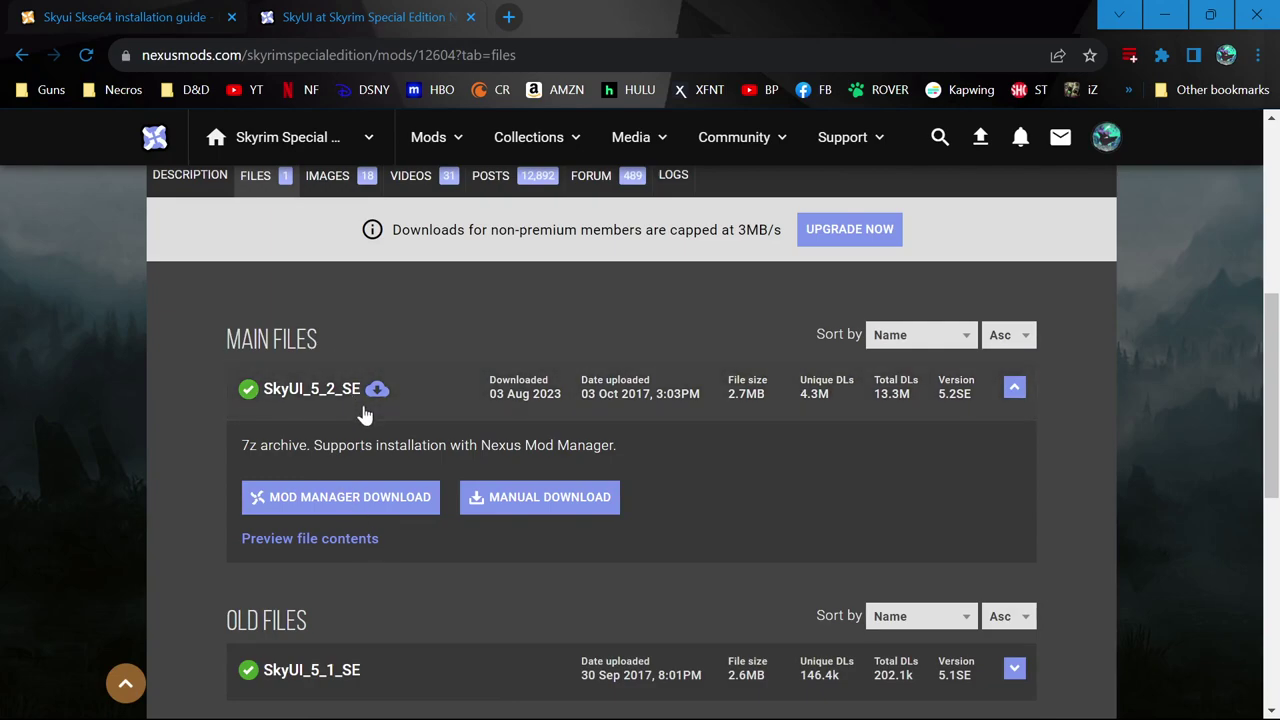
{"action": "left_click", "coordinate": [329, 497]}
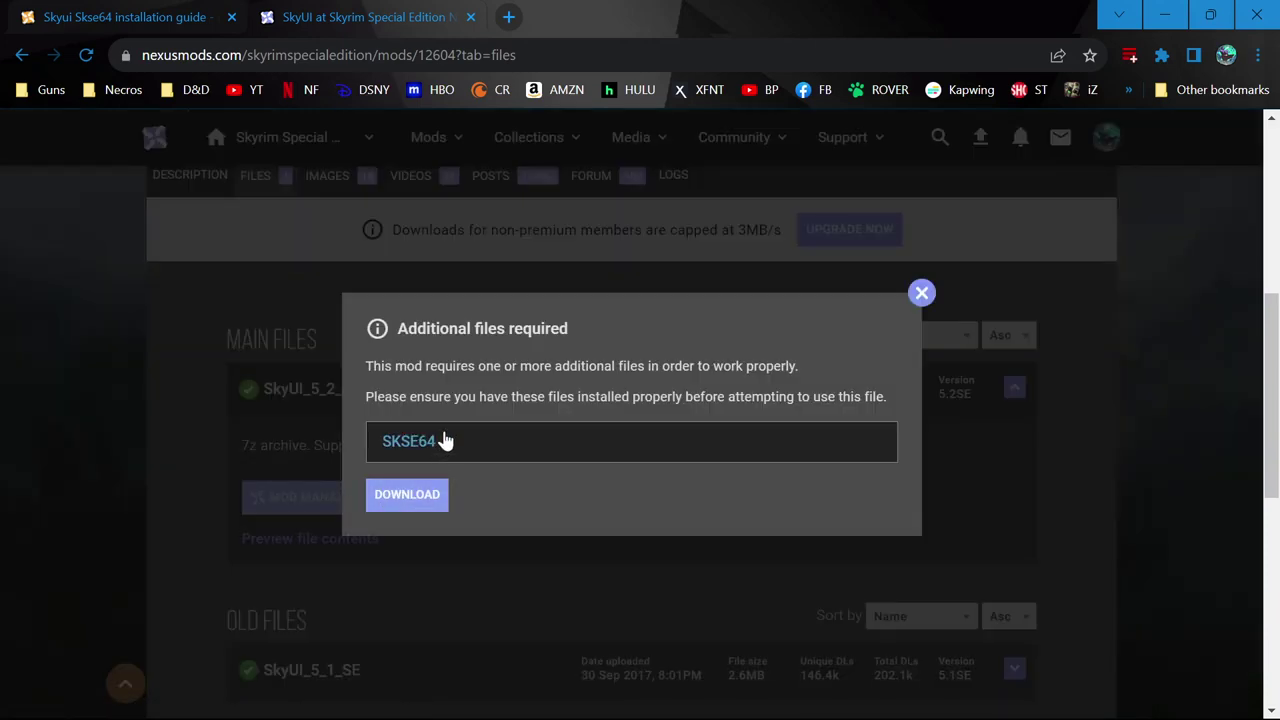
{"action": "left_click", "coordinate": [415, 507]}
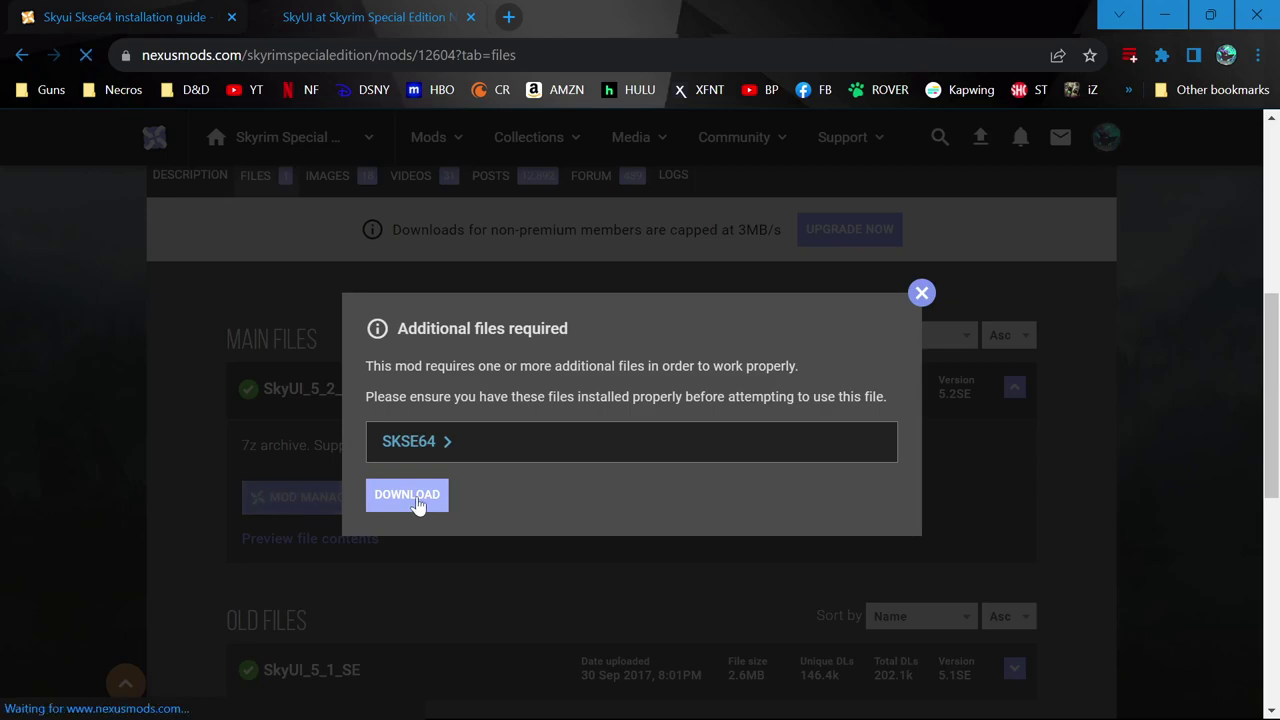
{"action": "scroll", "coordinate": [510, 480], "scroll_direction": "down", "scroll_amount": 1}
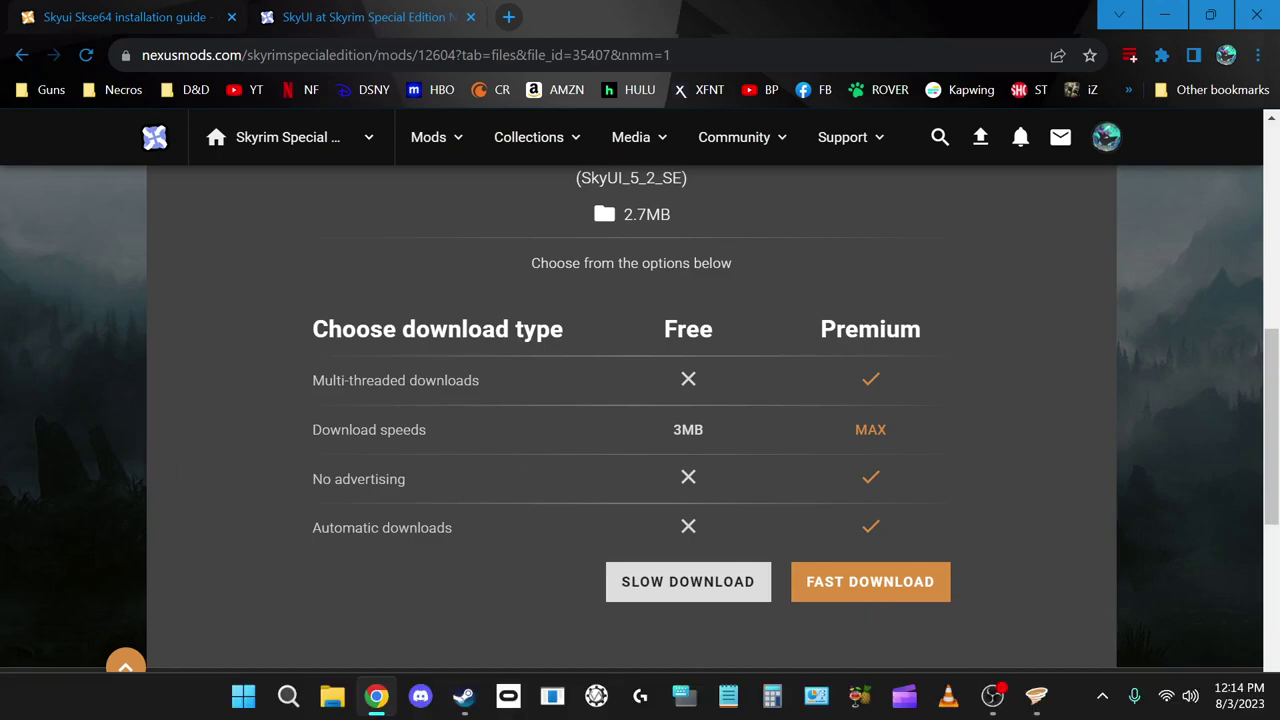
{"action": "left_click", "coordinate": [1037, 700]}
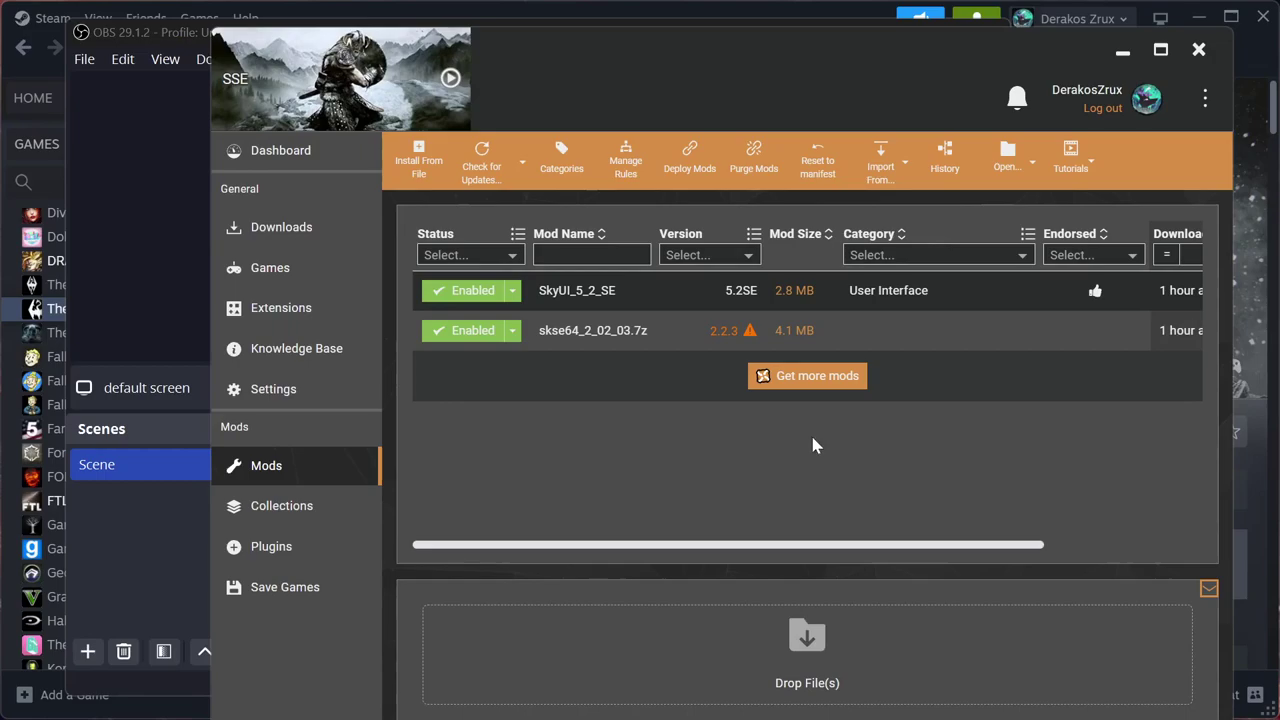
Show the dashboard's Tools section and check the primary tool option for Skyrim Script Extender 64.
{"action": "left_click", "coordinate": [311, 157]}
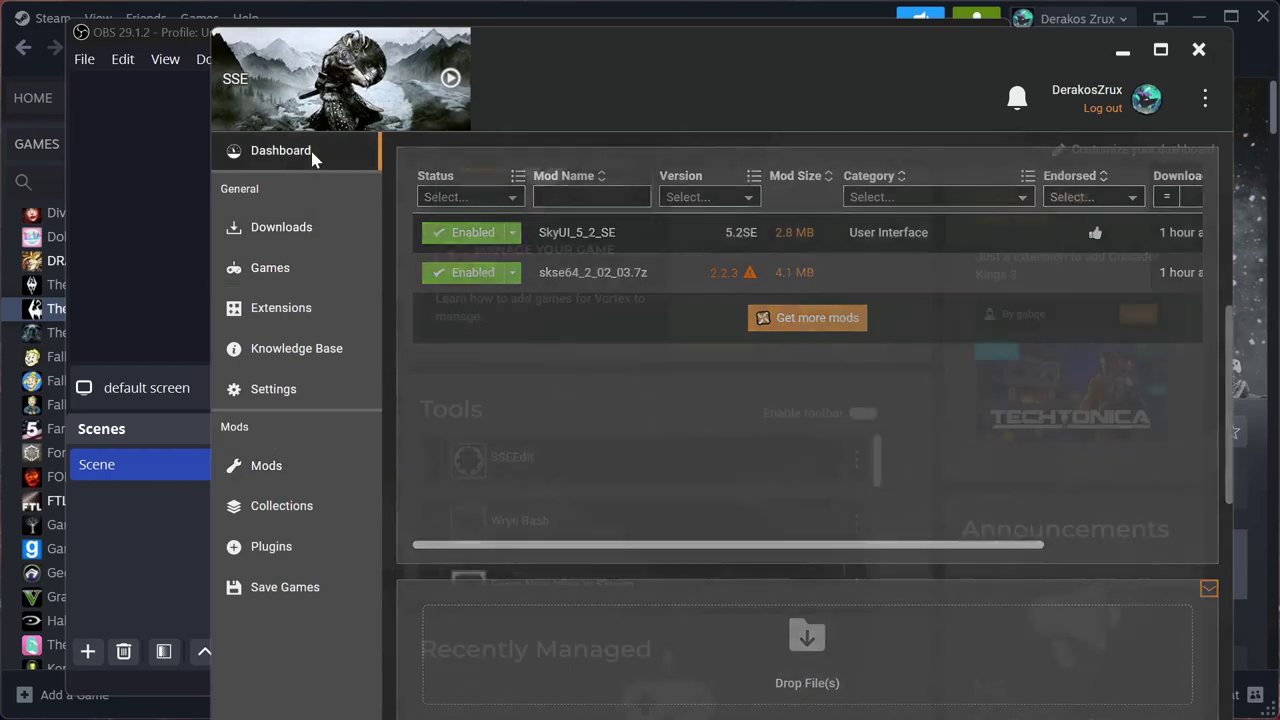
{"action": "scroll", "coordinate": [743, 443], "scroll_direction": "down", "scroll_amount": 5}
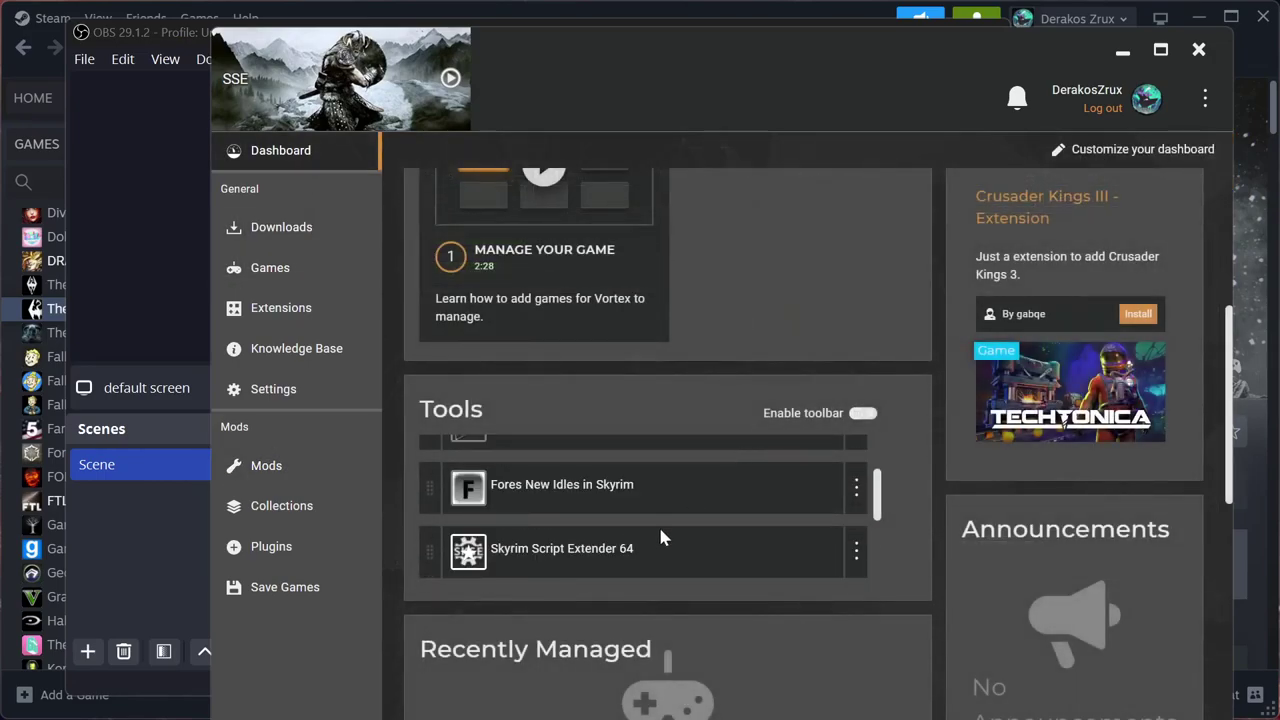
{"action": "left_click", "coordinate": [856, 550]}
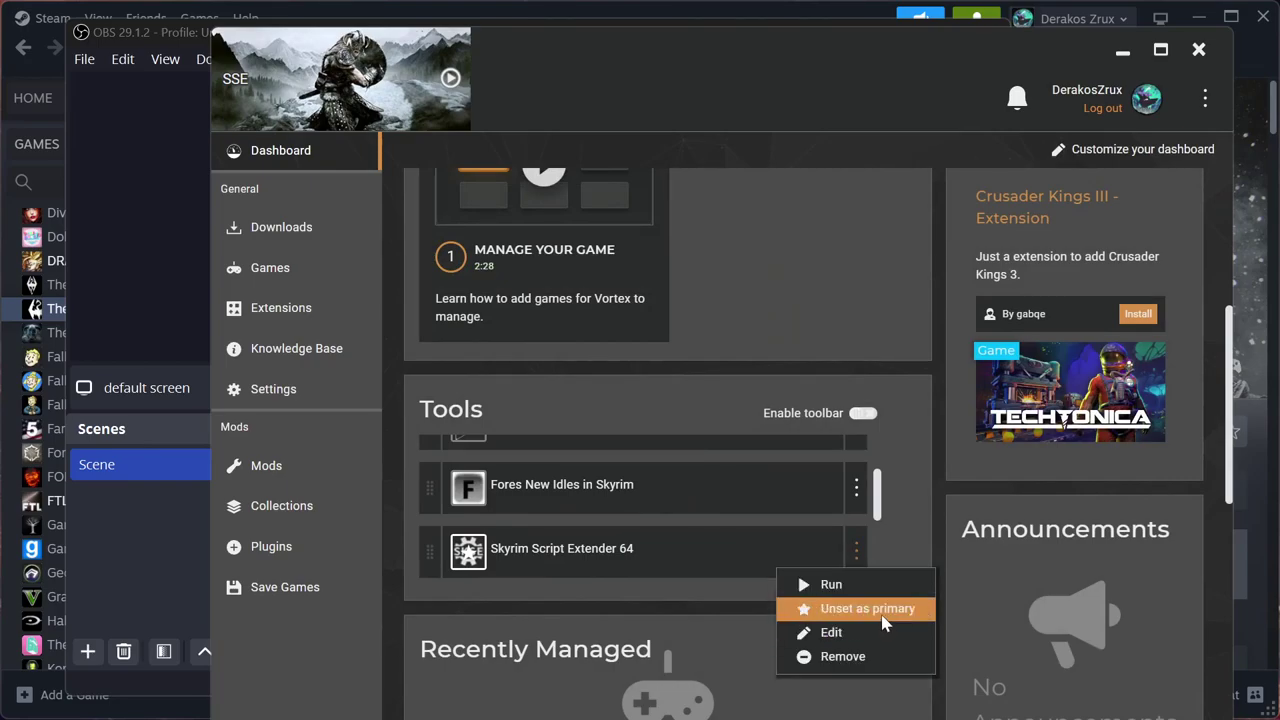
{"action": "left_click", "coordinate": [910, 540]}
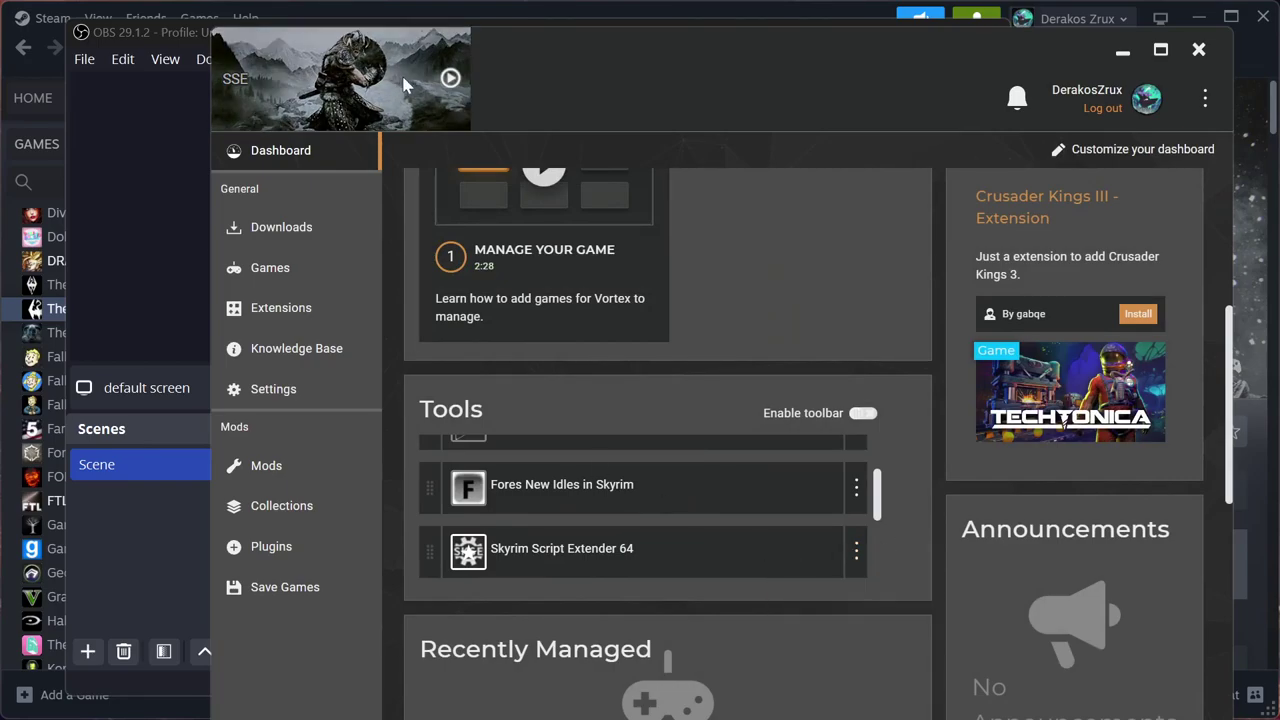
Launch Skyrim Special Edition from Vortex, look briefly at its Steam library page, and switch to the game.
{"action": "left_click", "coordinate": [450, 80]}
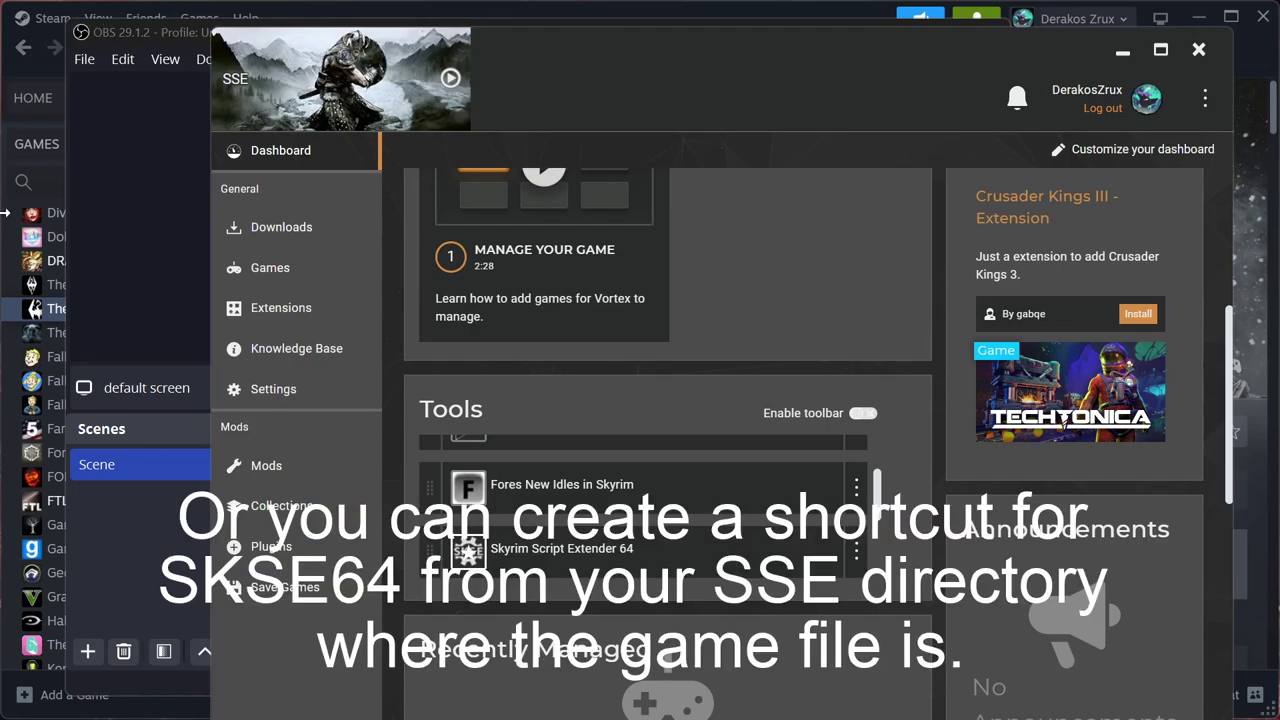
{"action": "left_click", "coordinate": [5, 332]}
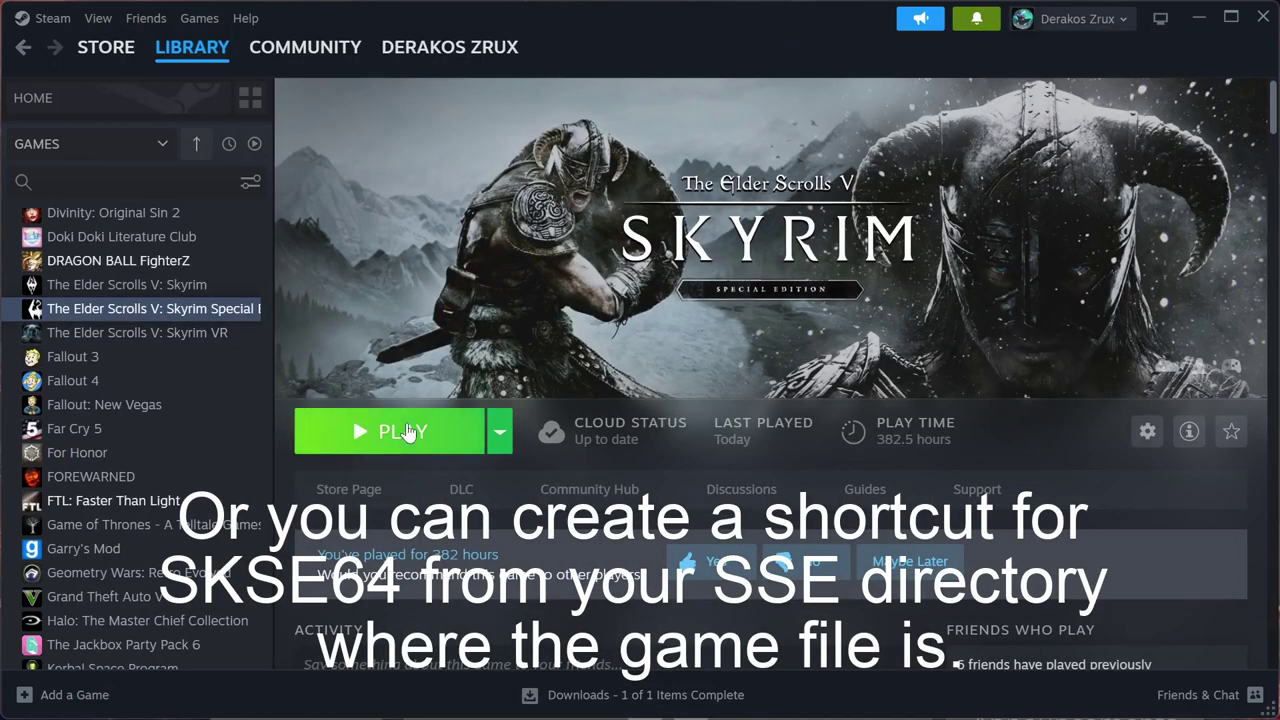
{"action": "key", "text": "alt+Tab"}
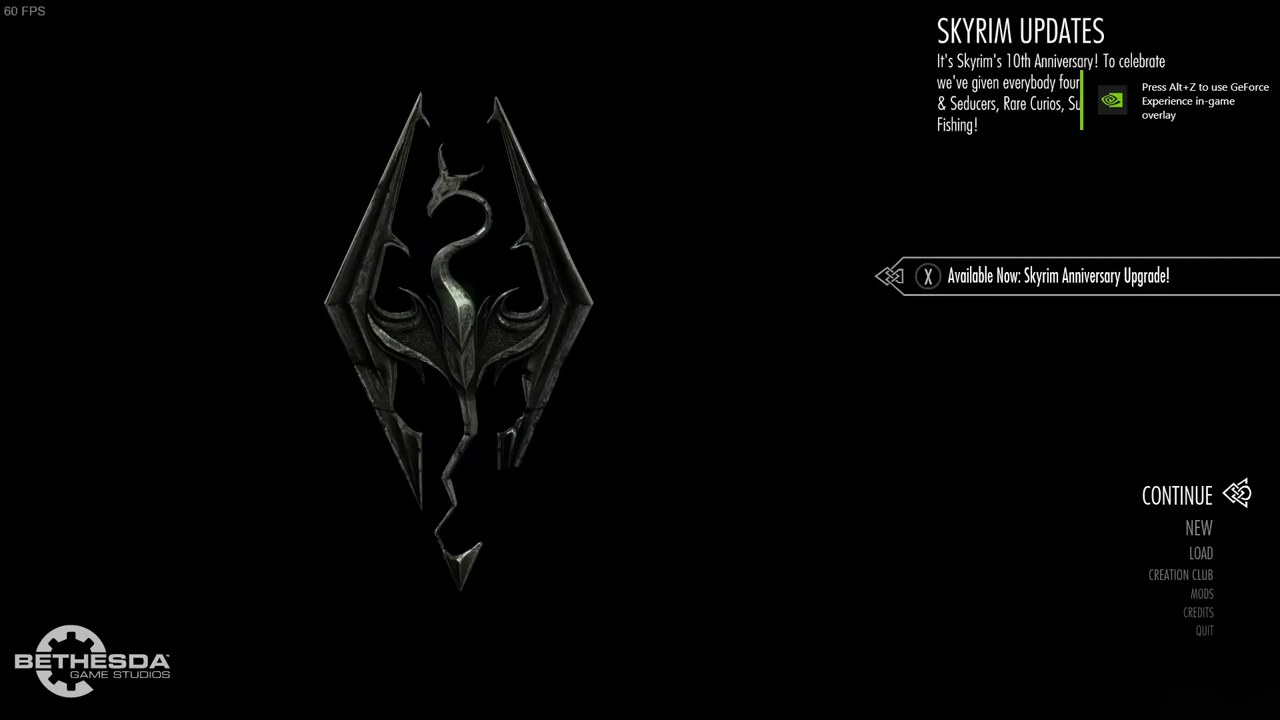
Start a new game from Skyrim's main menu and accept starting it with mods loaded.
{"action": "key", "text": "Down"}
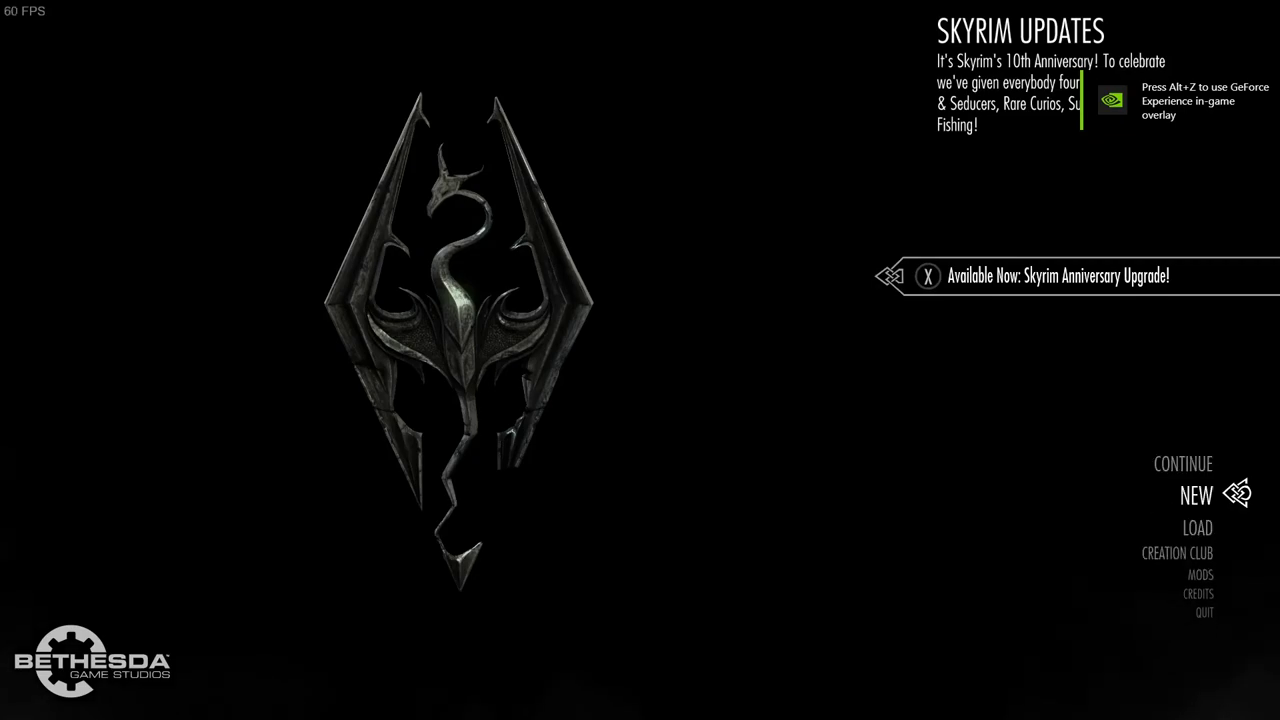
{"action": "key", "text": "Return"}
{"action": "key", "text": "Return"}
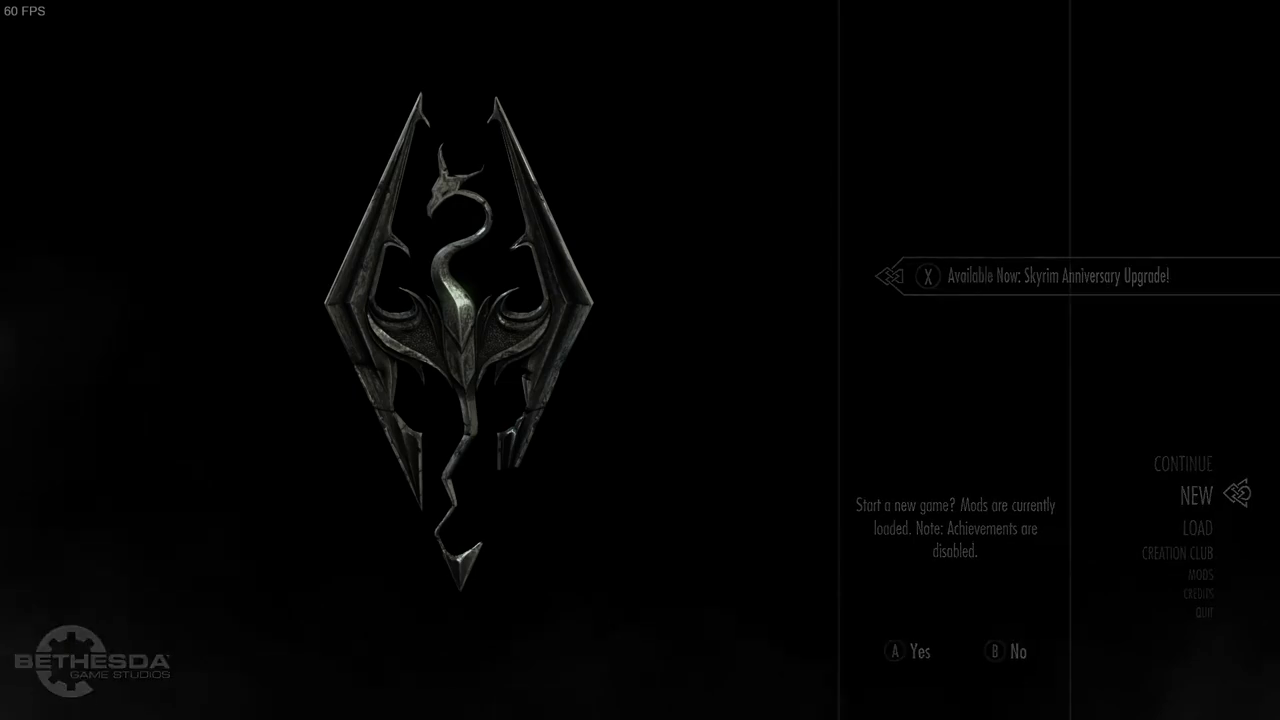